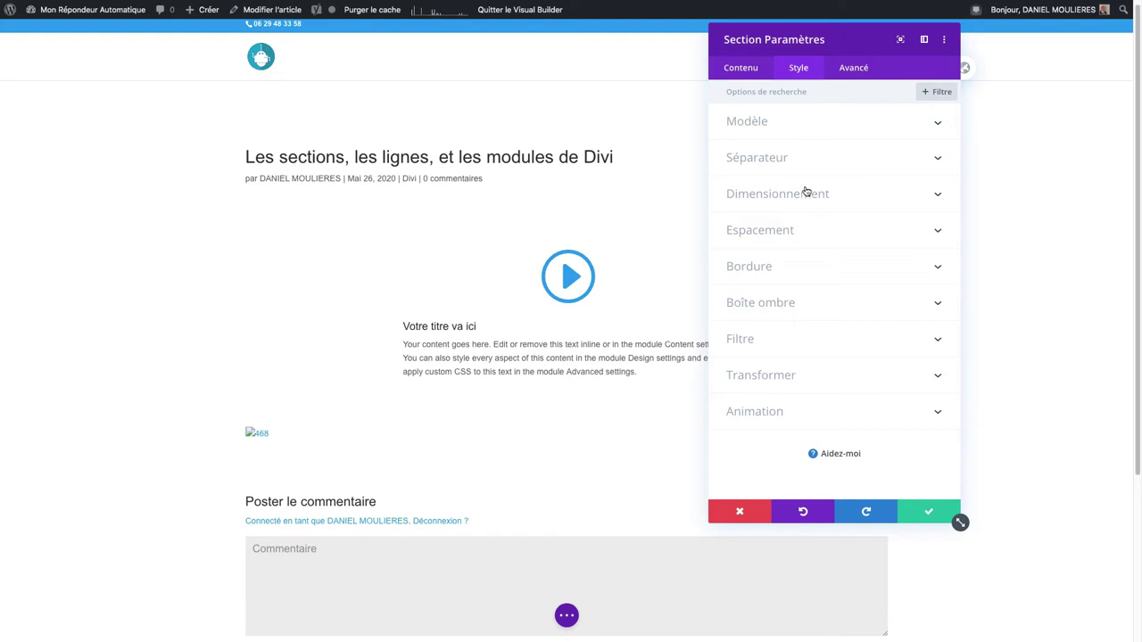
- Review the sizing (Dimensionnement) and border (Bordure) style options of the section
left_click(807, 196)
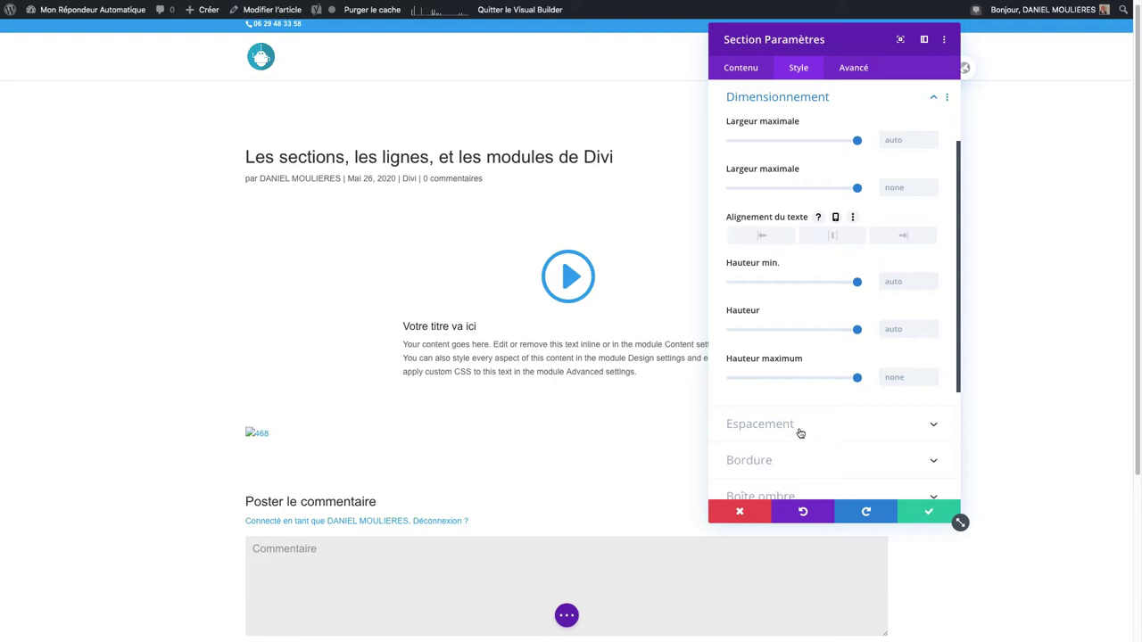
left_click(798, 464)
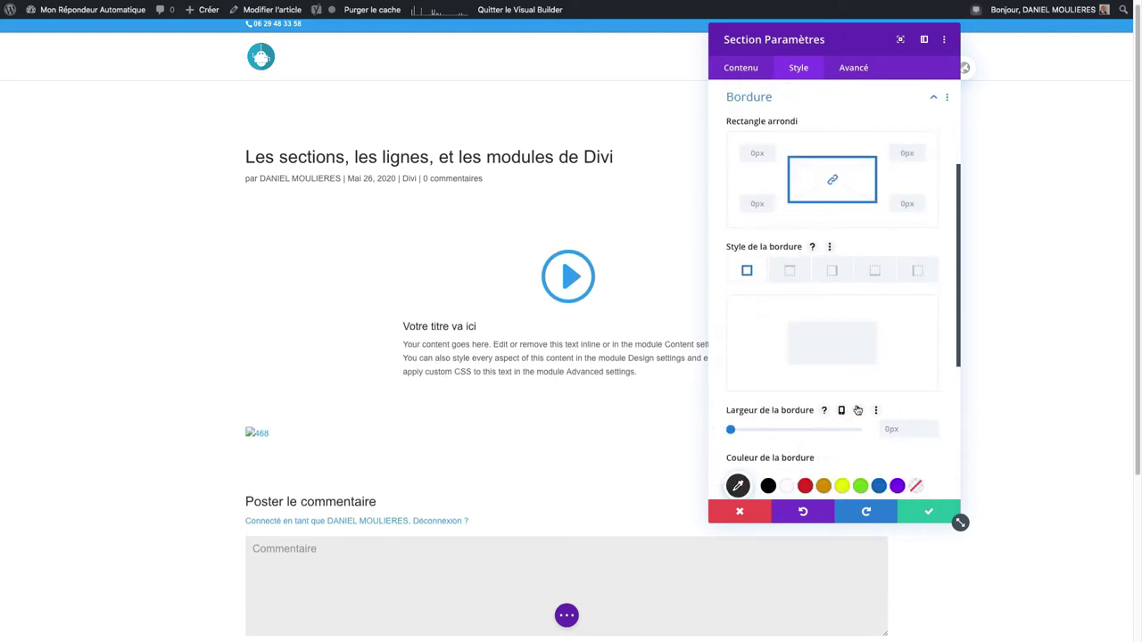
scroll(857, 410, "down", 5)
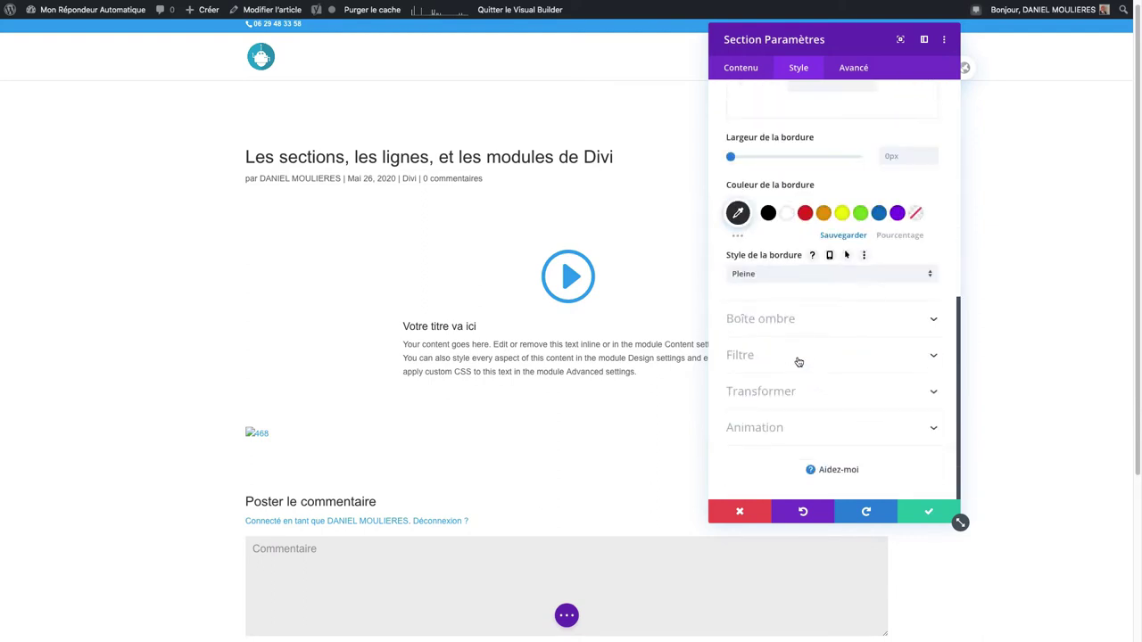
- Try the third box shadow (Boîte ombre) preset on the section, and set the shadow back to none
left_click(794, 319)
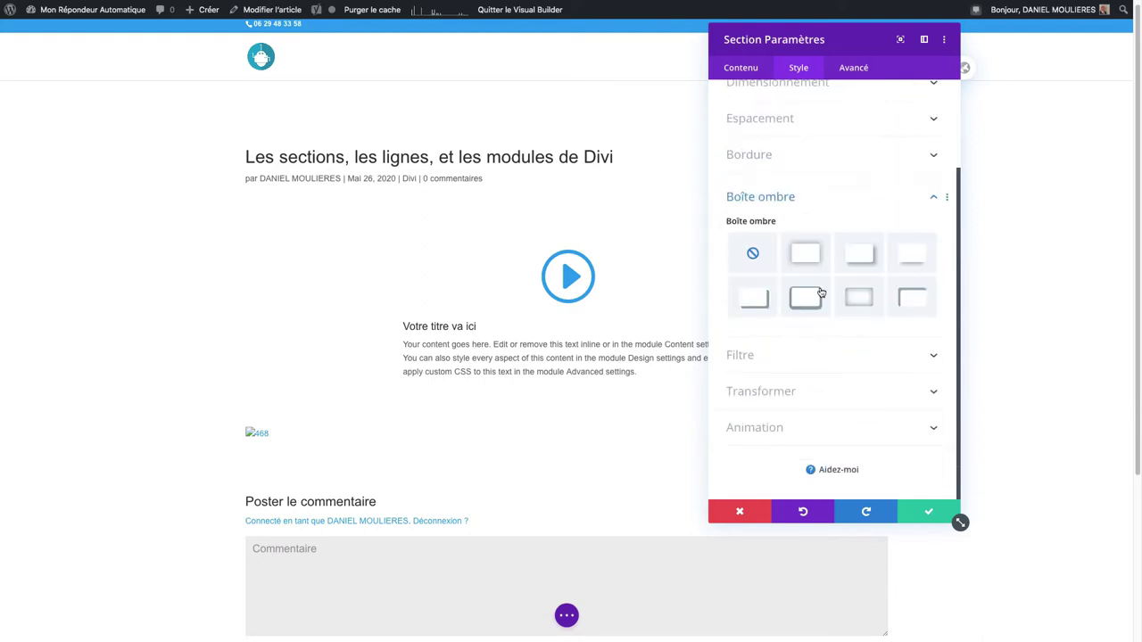
left_click(858, 259)
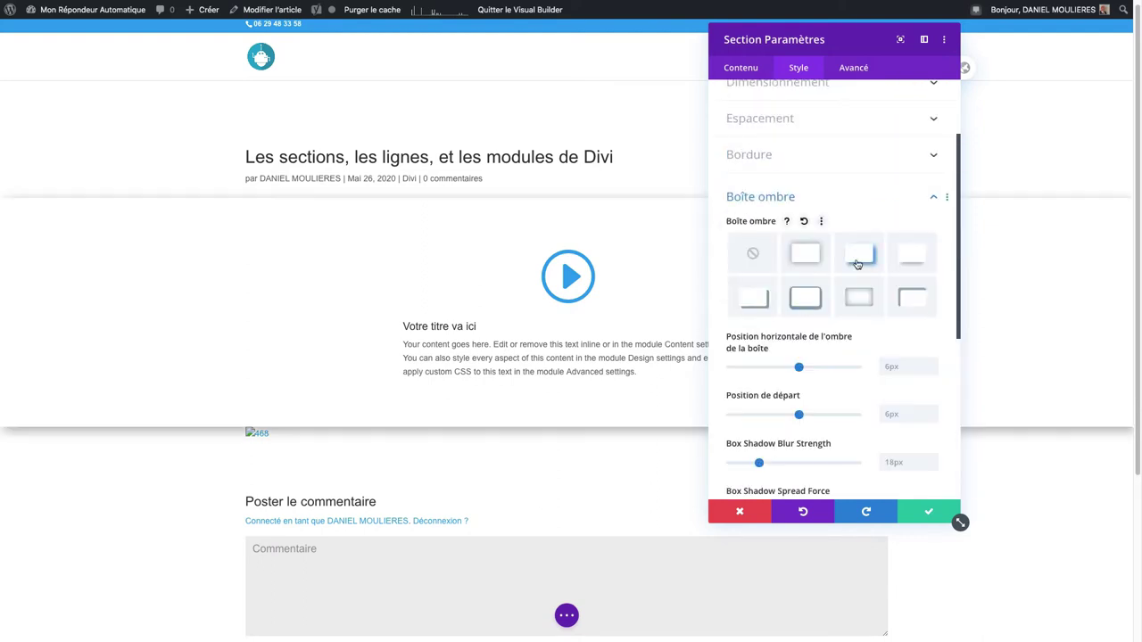
left_click(753, 254)
- Preview the Fondu animation on the section and set the animation back to Aucun
left_click(797, 436)
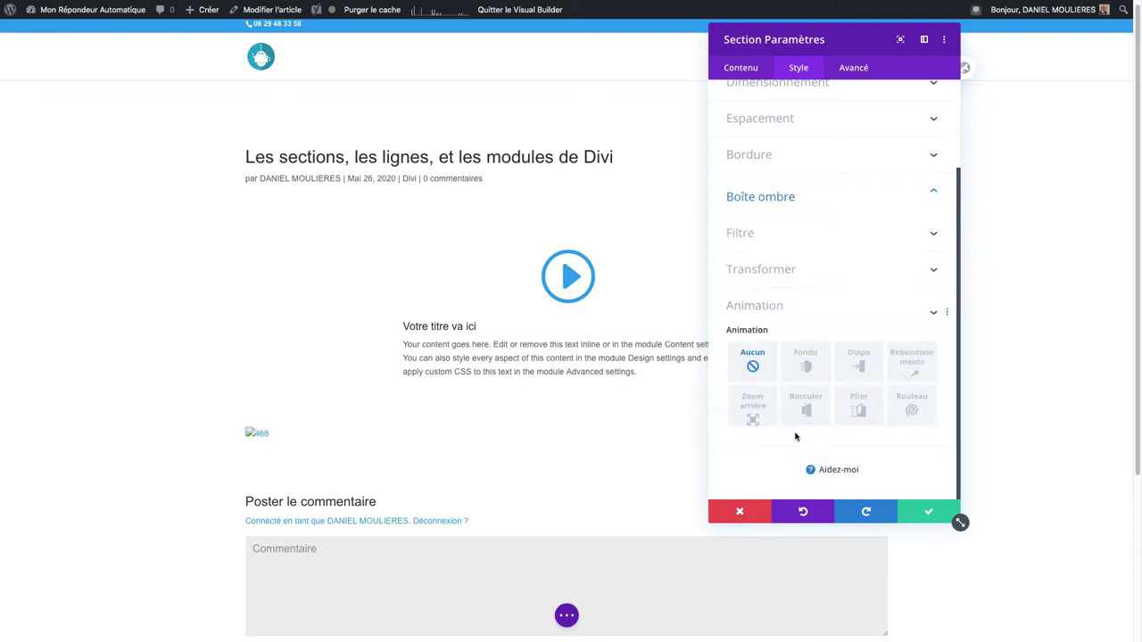
left_click(808, 368)
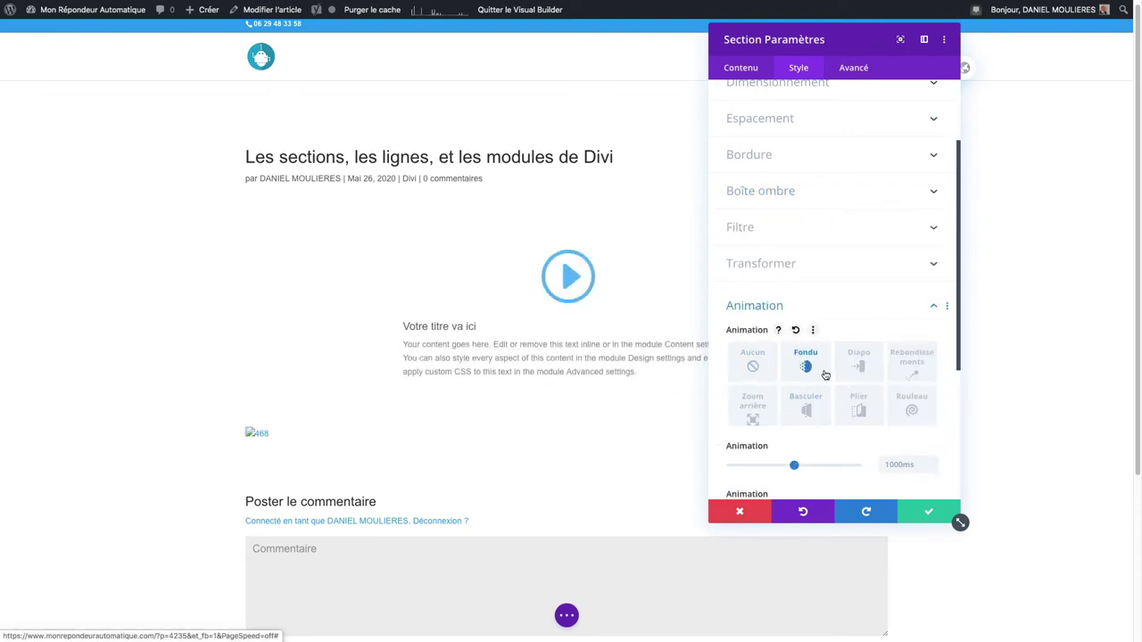
left_click(761, 368)
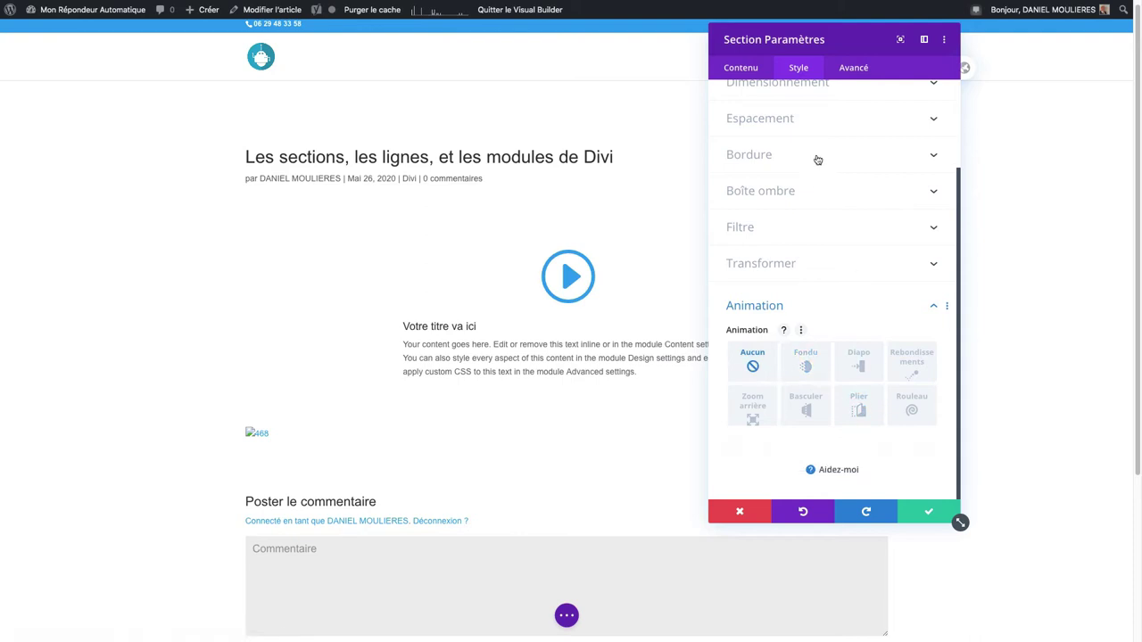
- View the section's advanced (Avancé) option groups and save the section settings
left_click(852, 70)
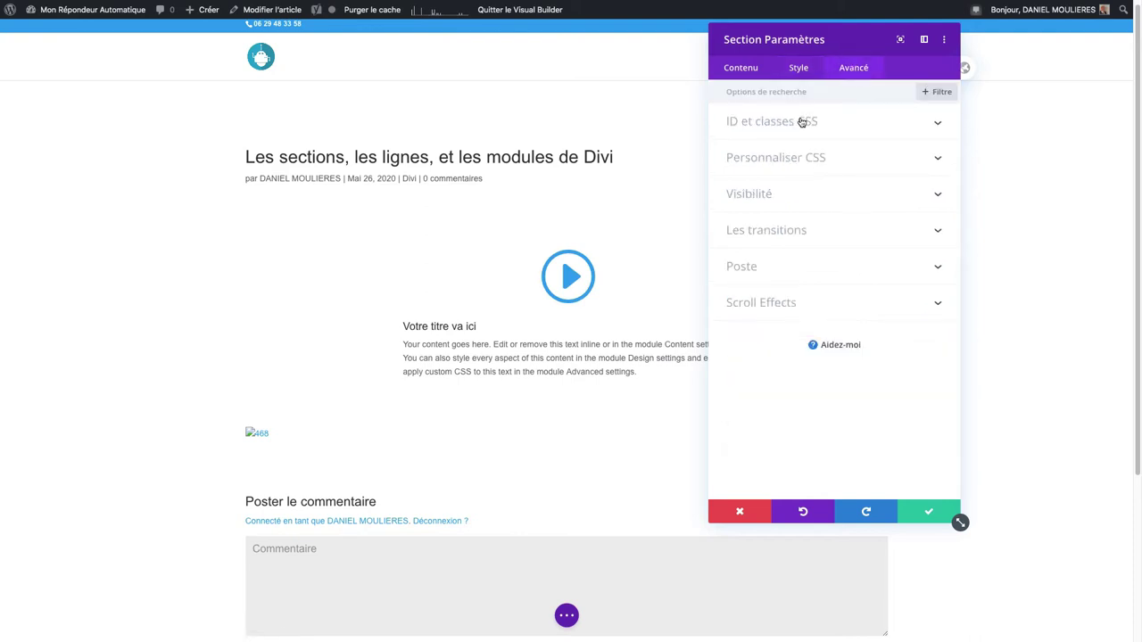
left_click(928, 515)
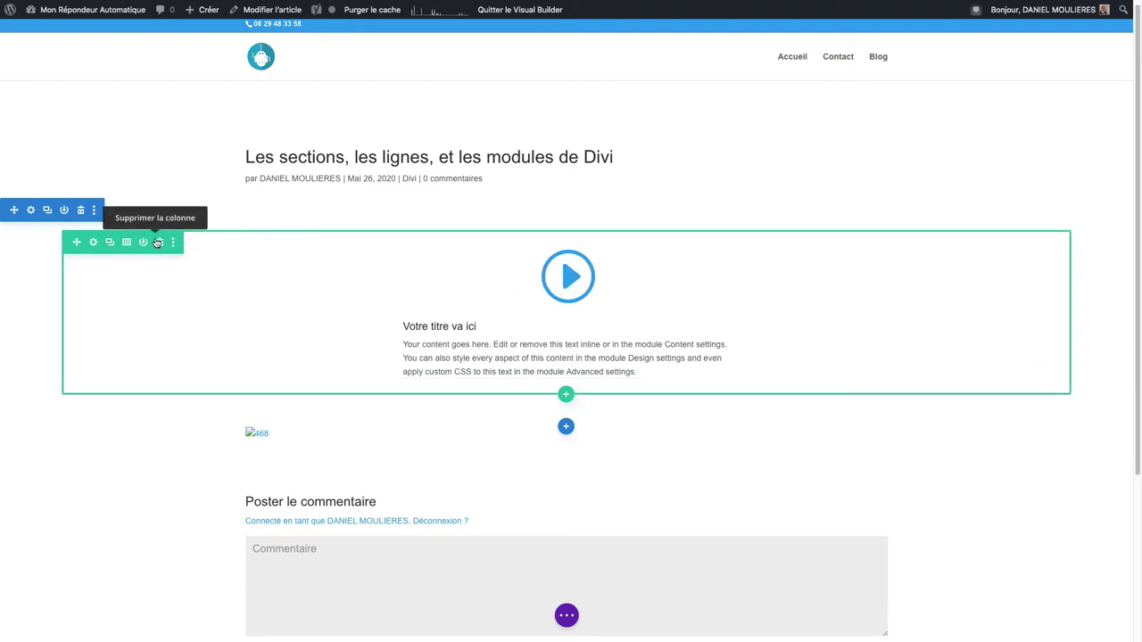
- Duplicate the row containing the video icon module and change the upper row's layout to three equal columns
left_click(109, 243)
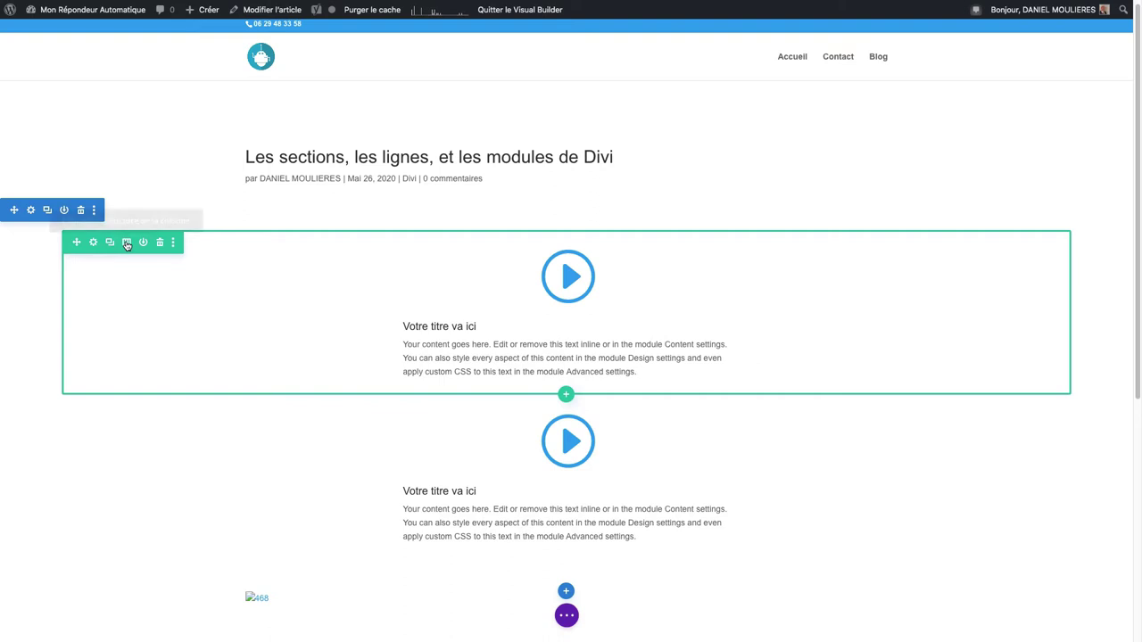
left_click(127, 242)
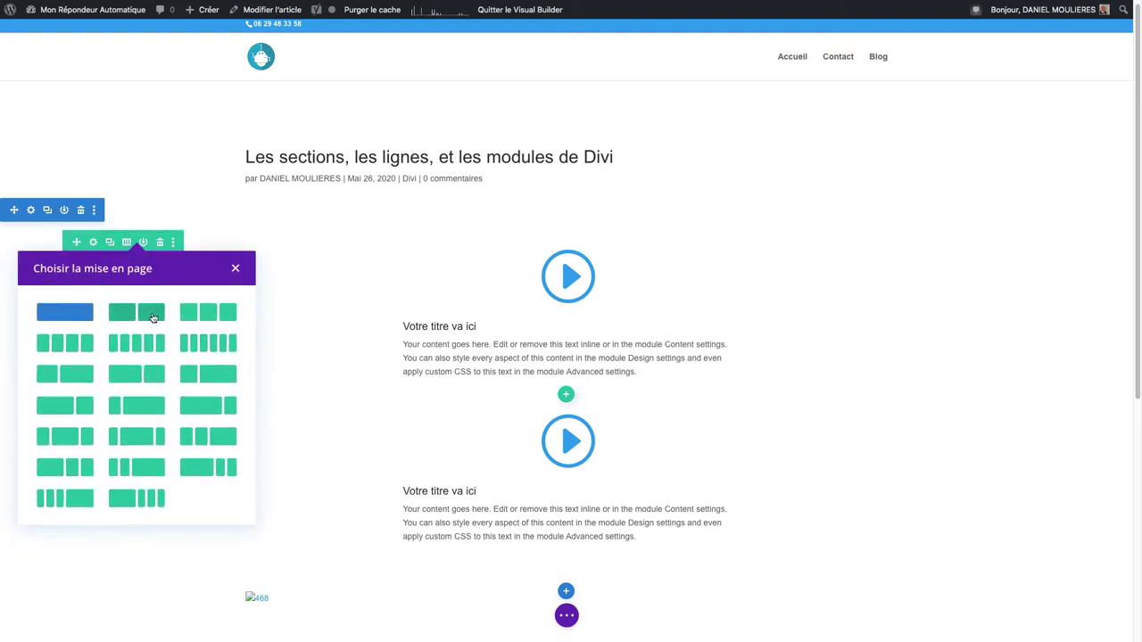
left_click(153, 317)
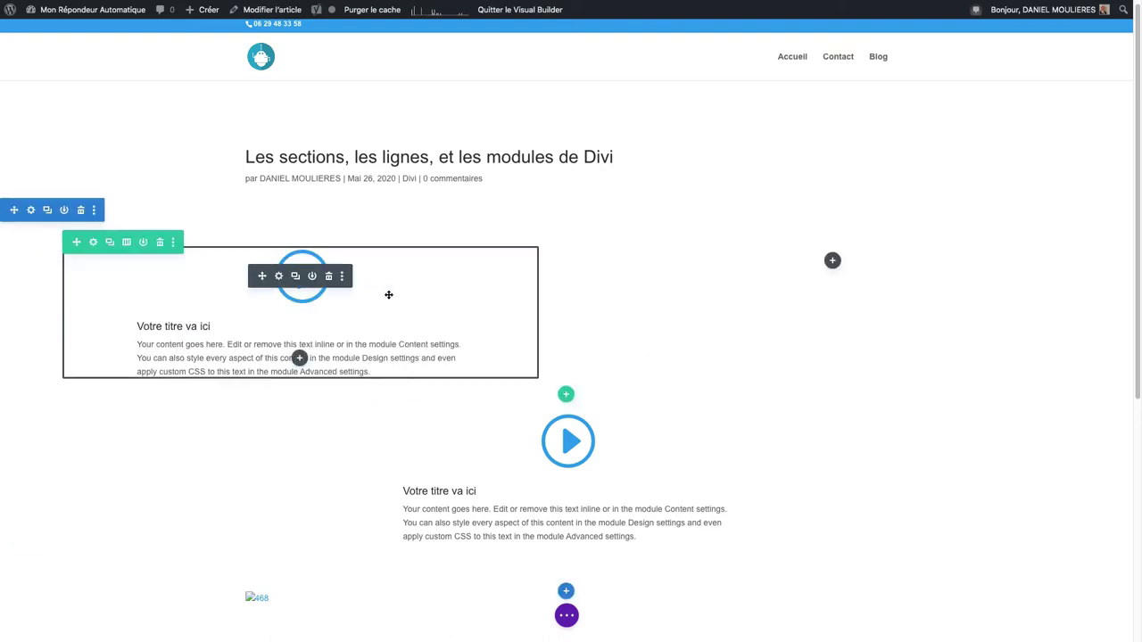
left_click(127, 243)
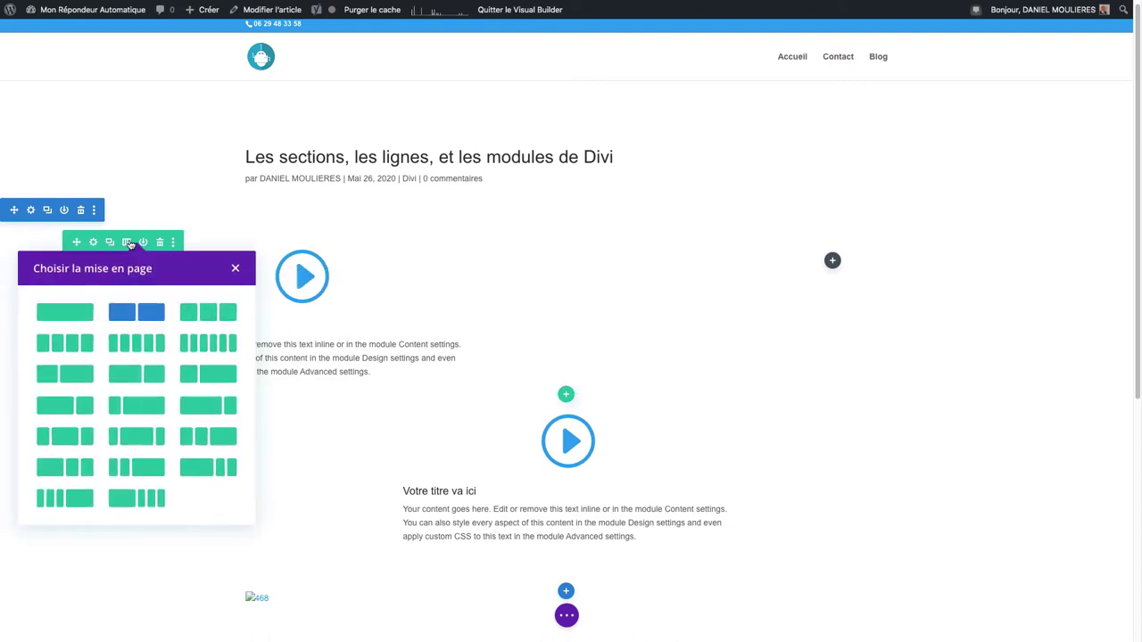
left_click(202, 314)
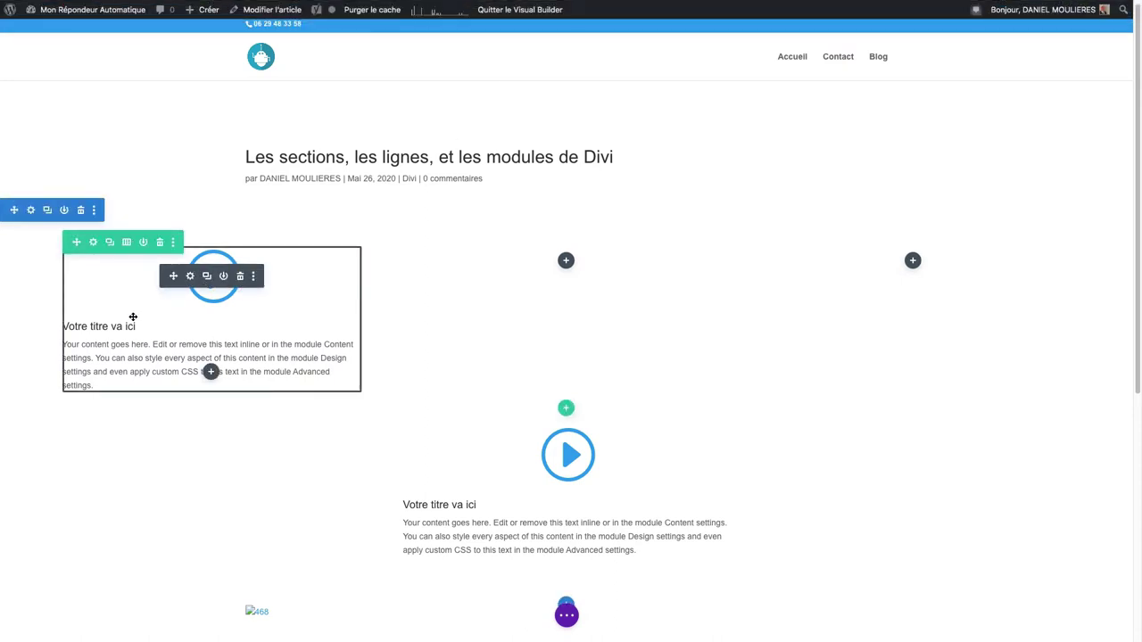
- Duplicate the module in the upper row and place the copies in its second and third columns
left_click(206, 277)
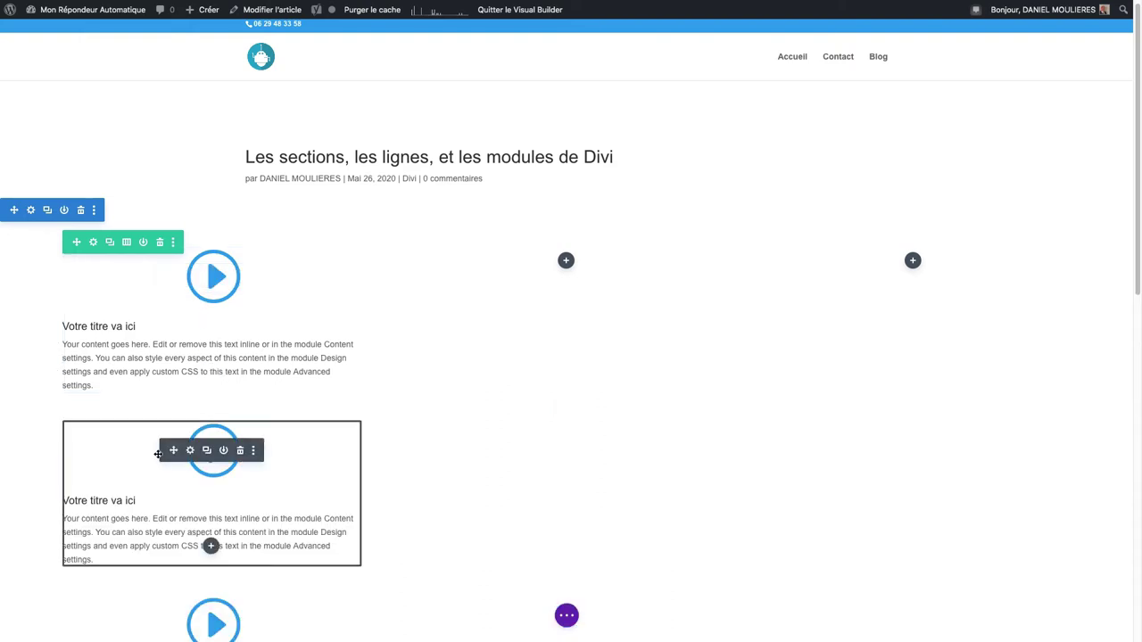
left_click_drag(173, 451, 564, 260)
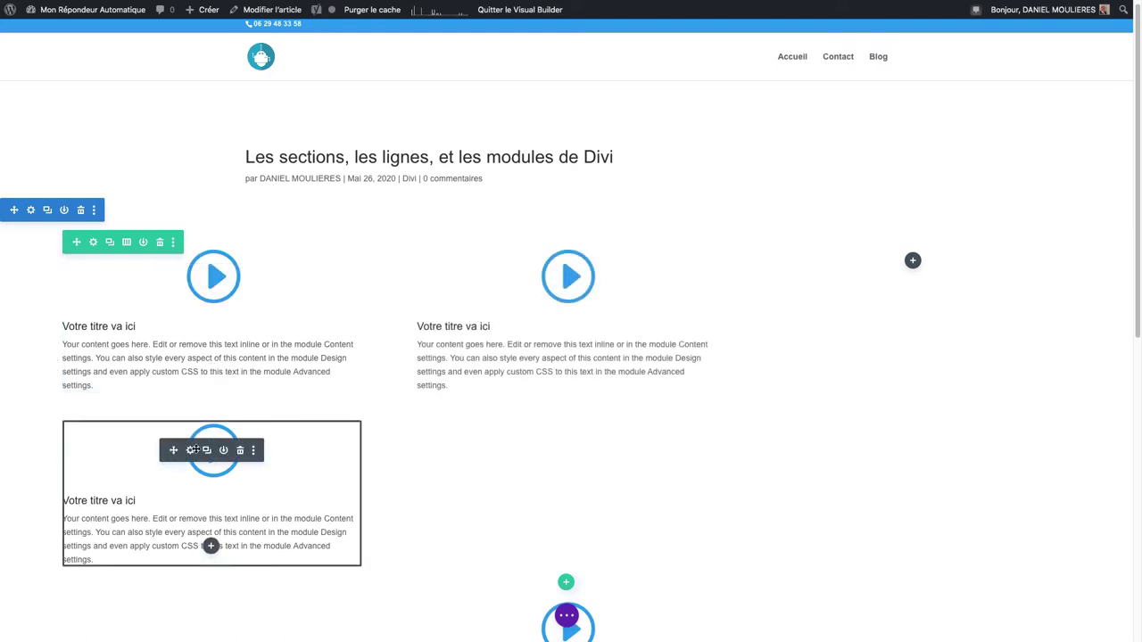
left_click_drag(192, 450, 679, 485)
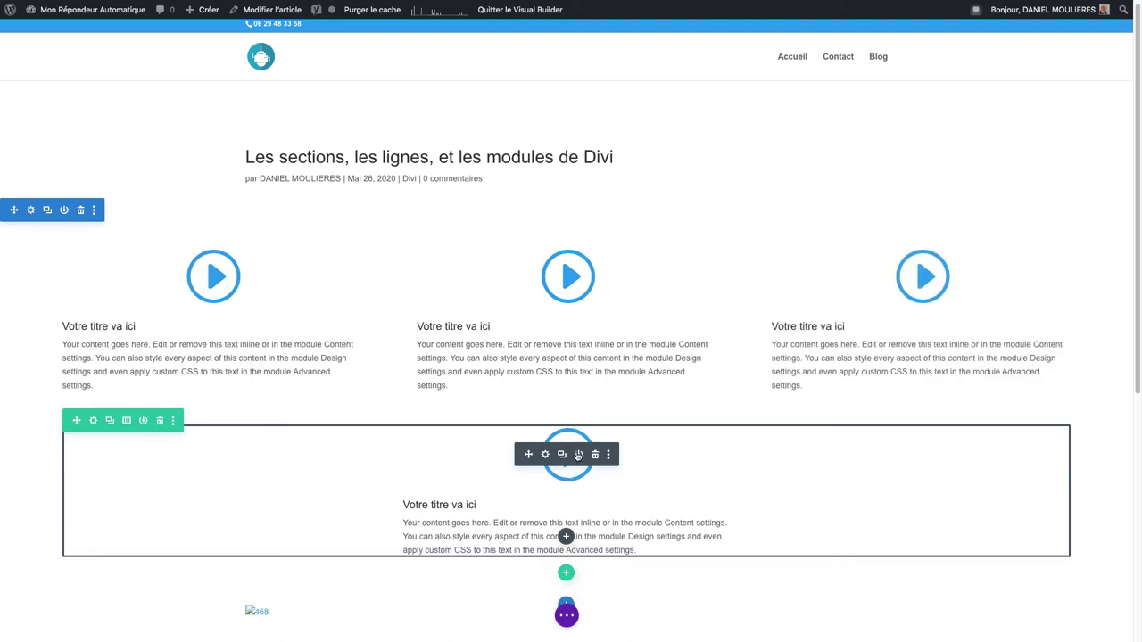
- Change the lower row to two equal columns and place a duplicate of its module in the second column
left_click(126, 420)
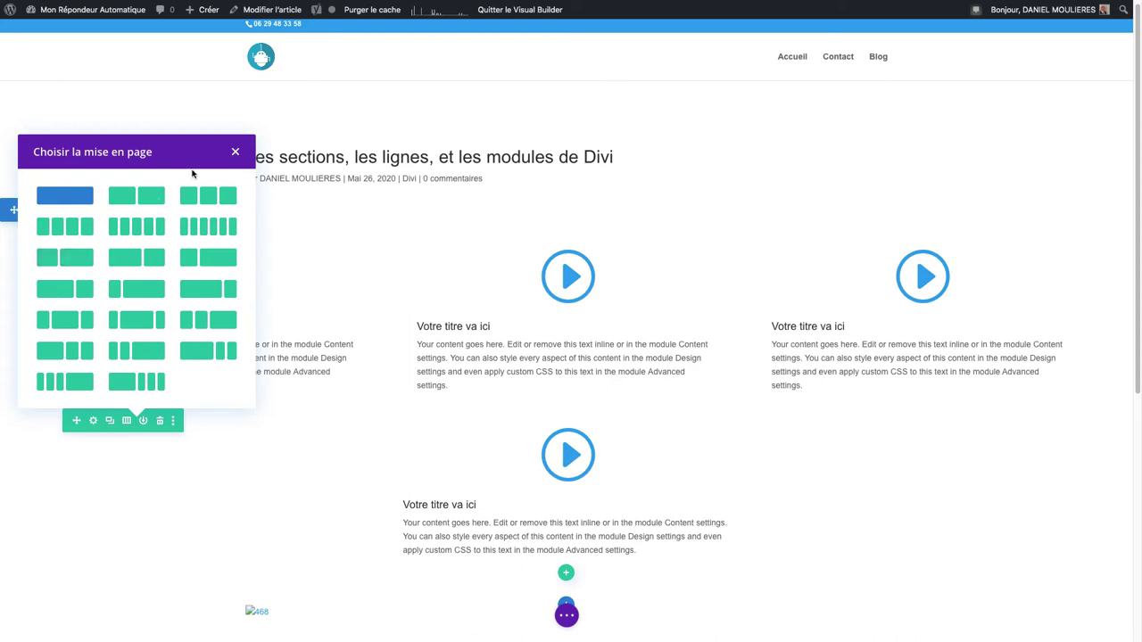
left_click(152, 195)
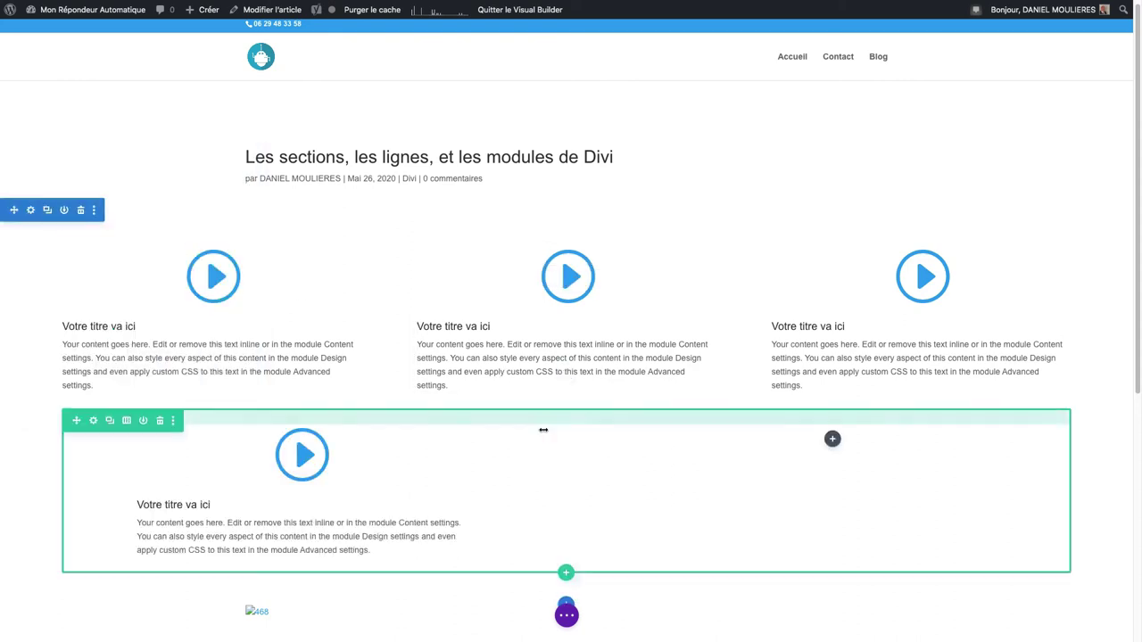
left_click(301, 463)
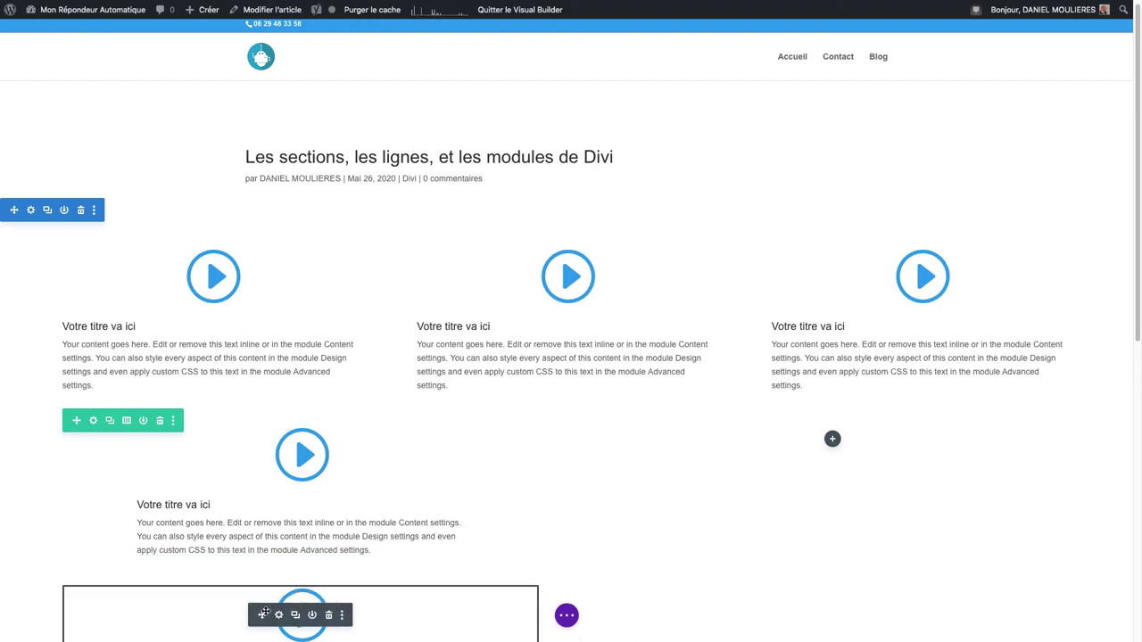
left_click_drag(262, 615, 839, 482)
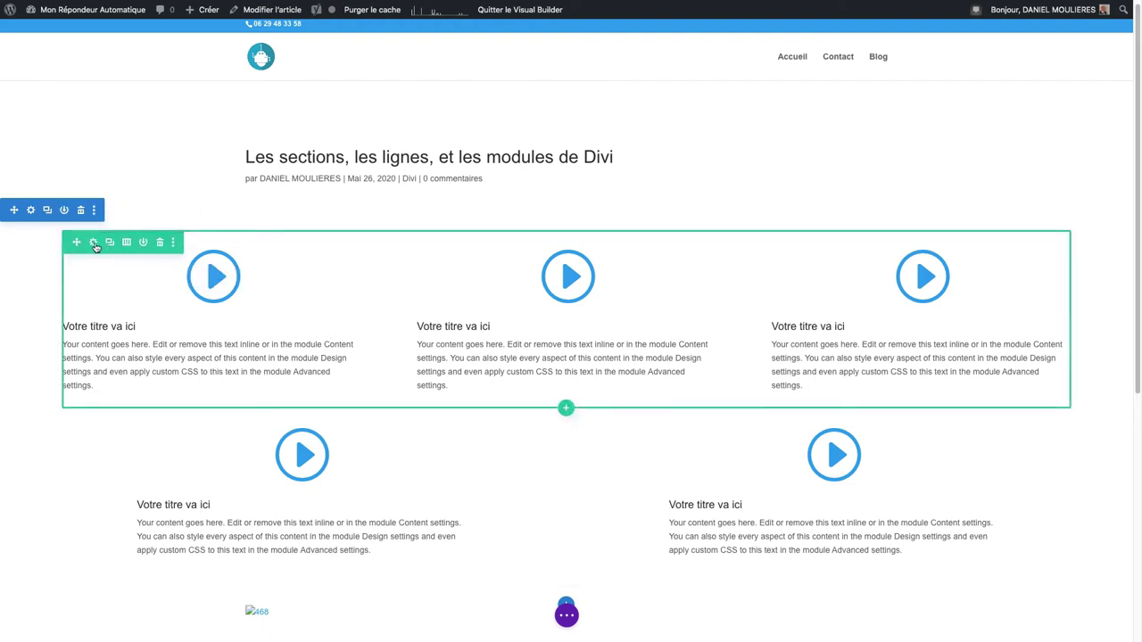
- In the three-column row's settings, give the first column a solid orange background
left_click(92, 243)
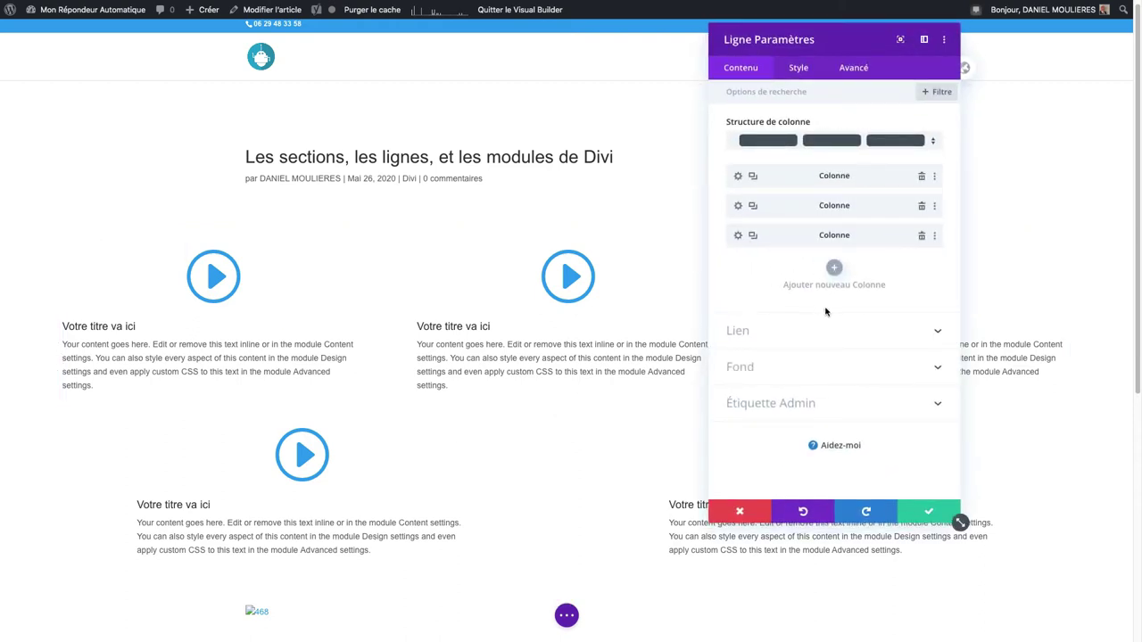
left_click(738, 177)
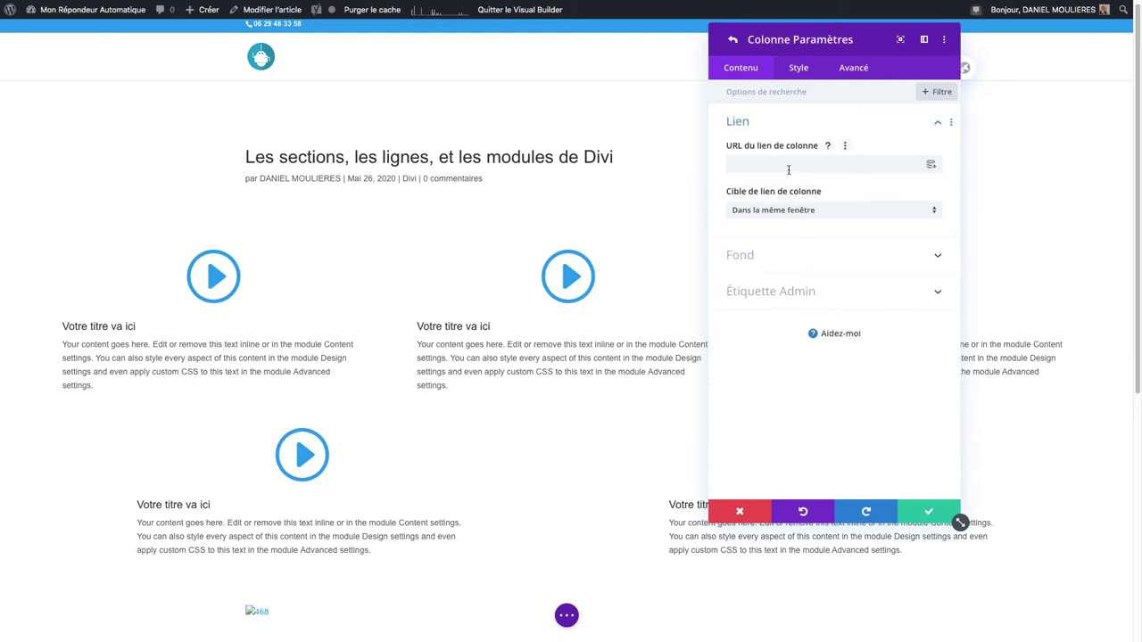
left_click(780, 257)
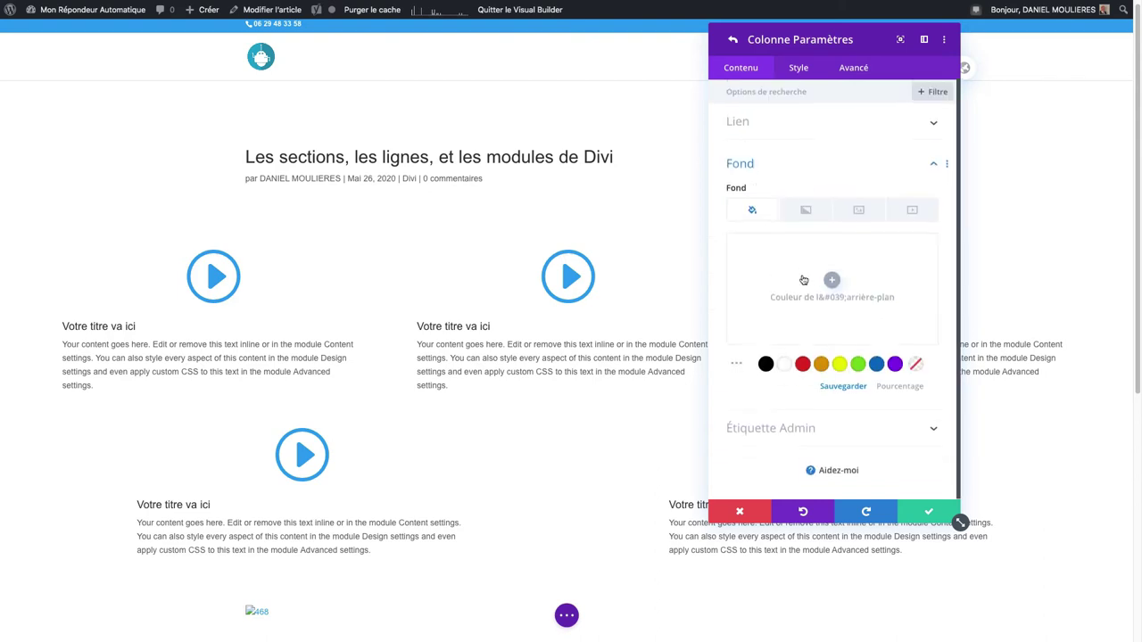
left_click(820, 363)
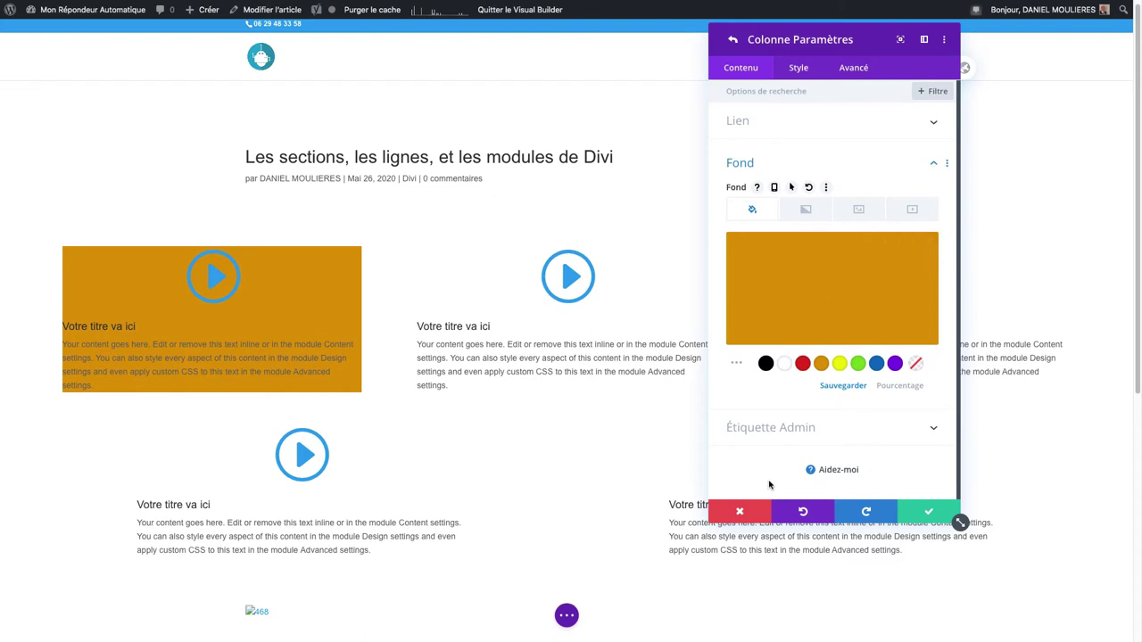
- Give the second column of the three-column row a solid blue background and check its admin label option
left_click(732, 40)
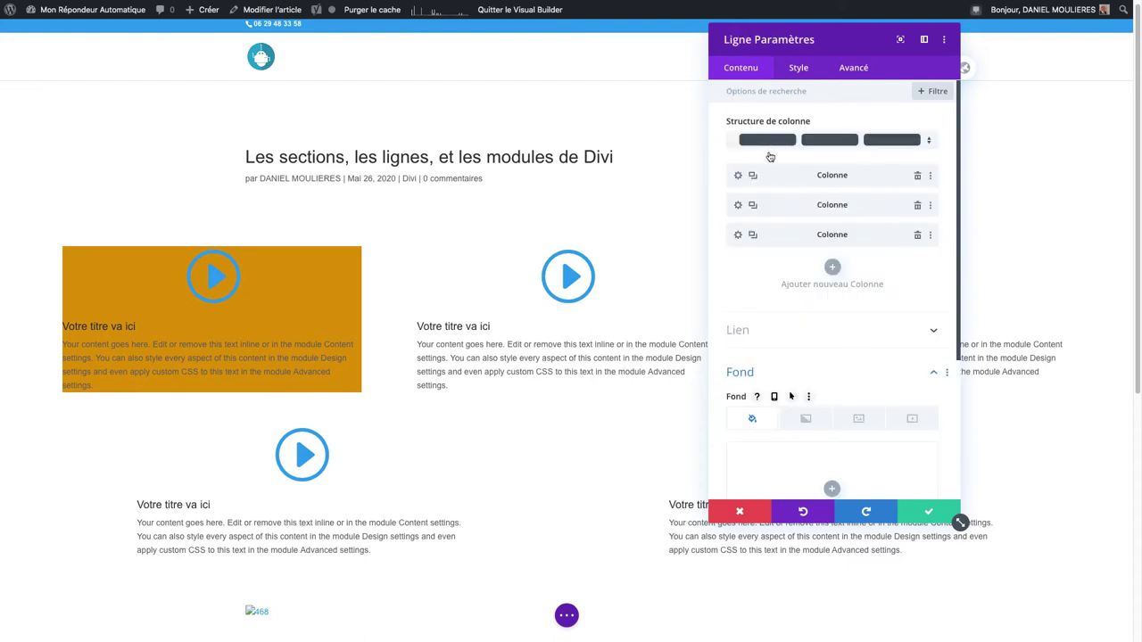
left_click(739, 206)
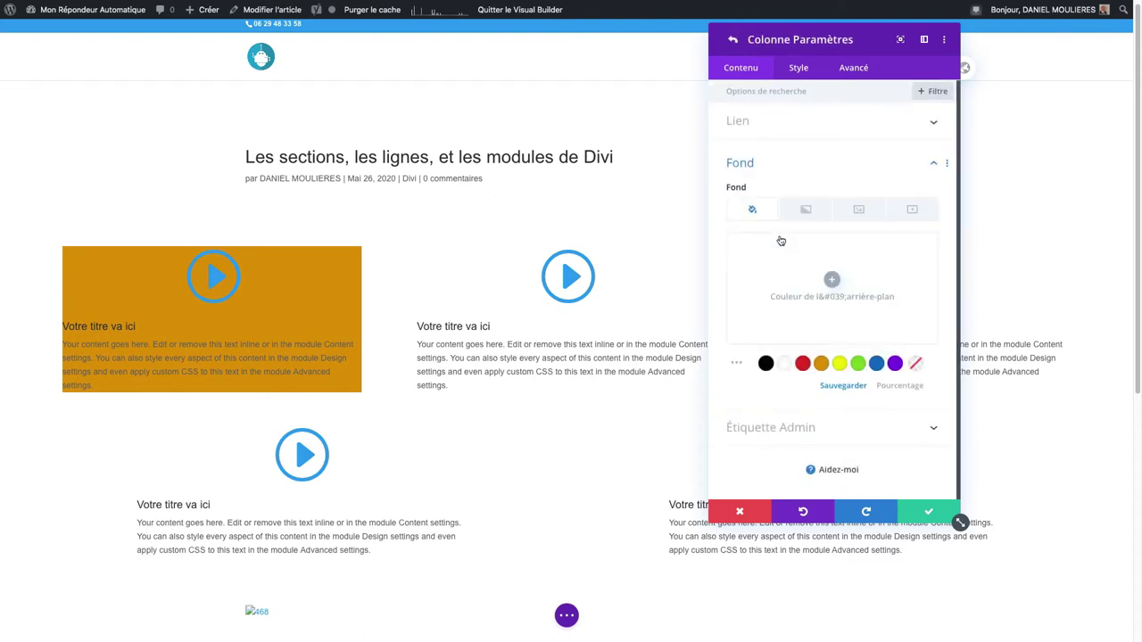
left_click(876, 365)
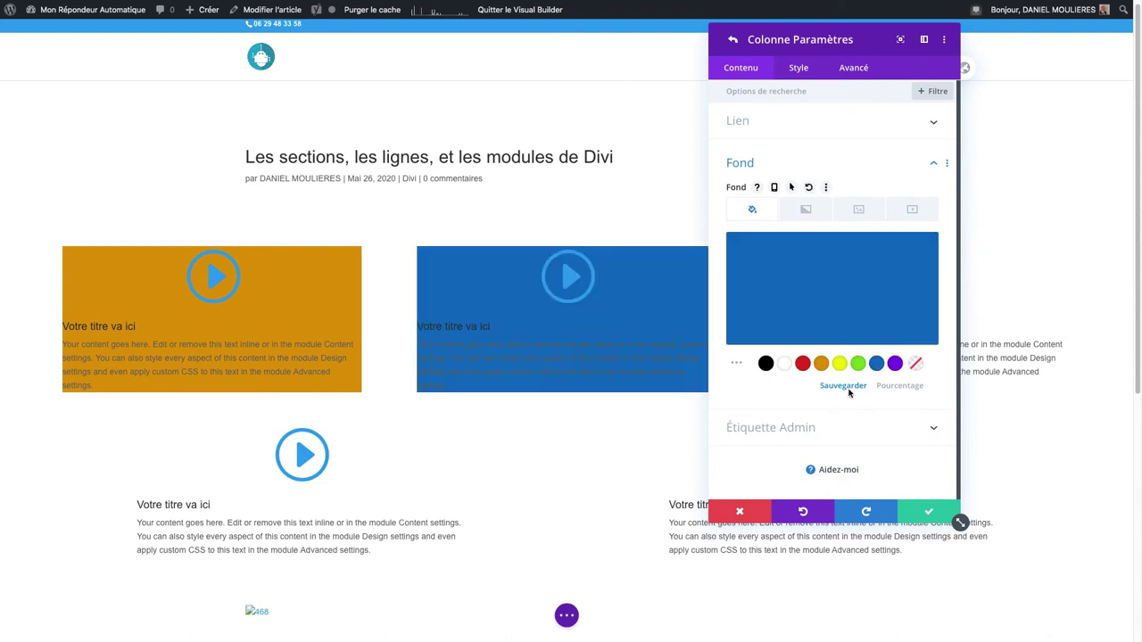
left_click(822, 432)
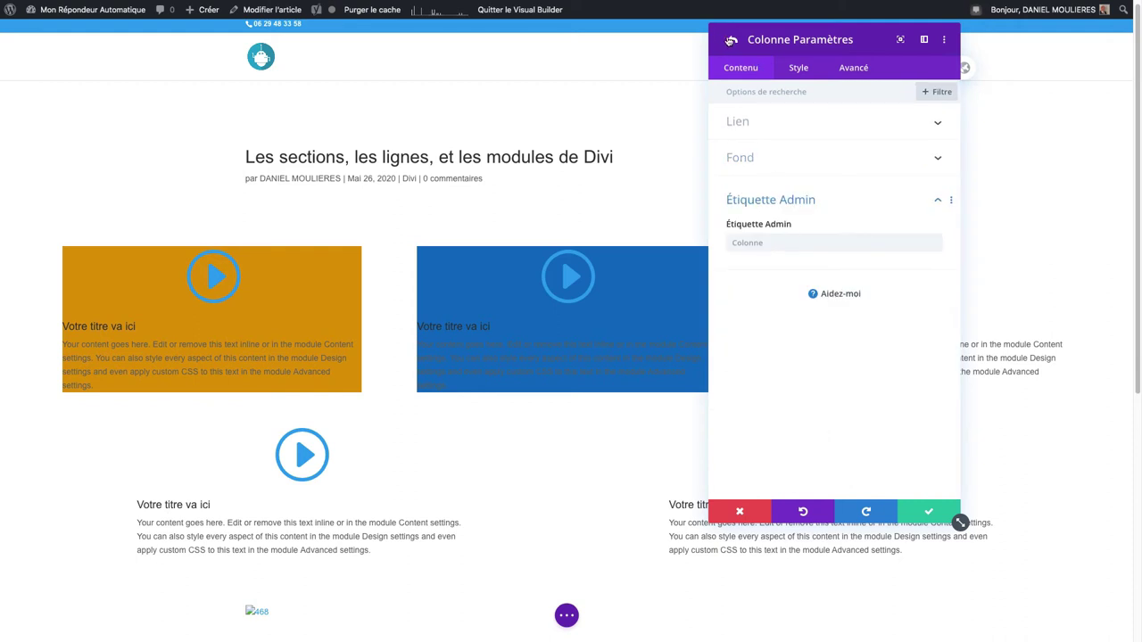
left_click(731, 41)
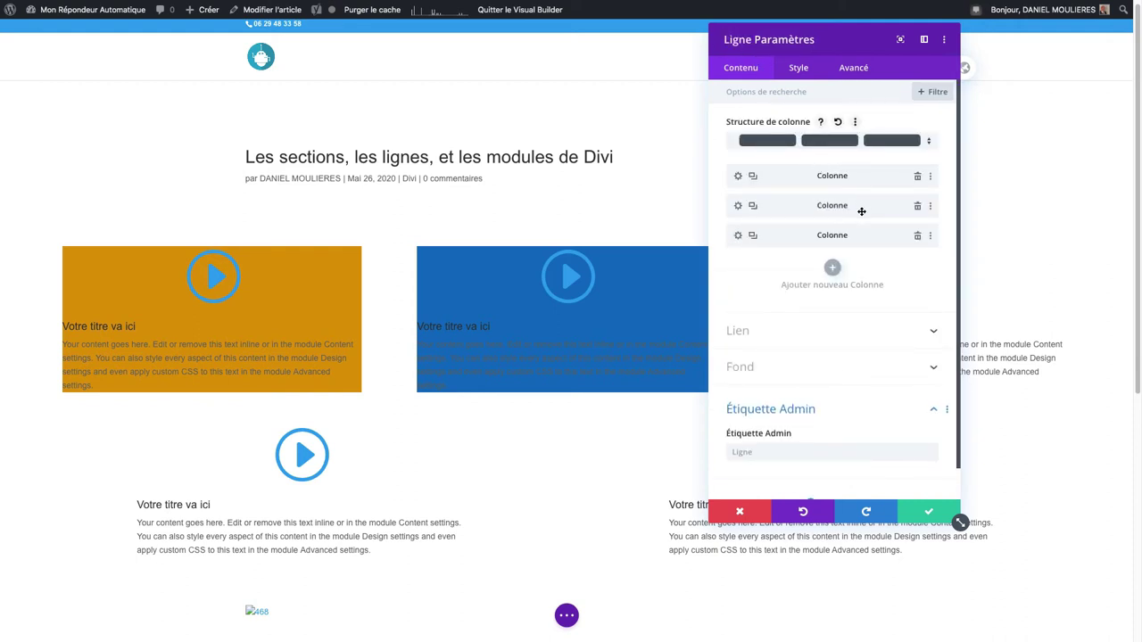
- Set the first column's background color to white (#ffffff)
left_click(793, 373)
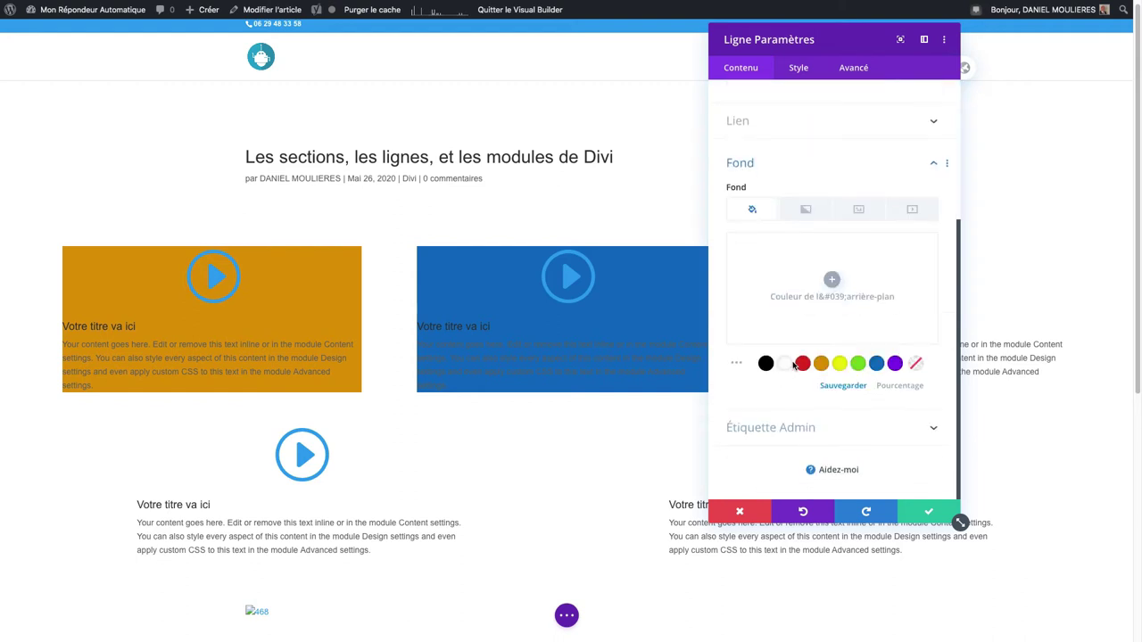
left_click(791, 366)
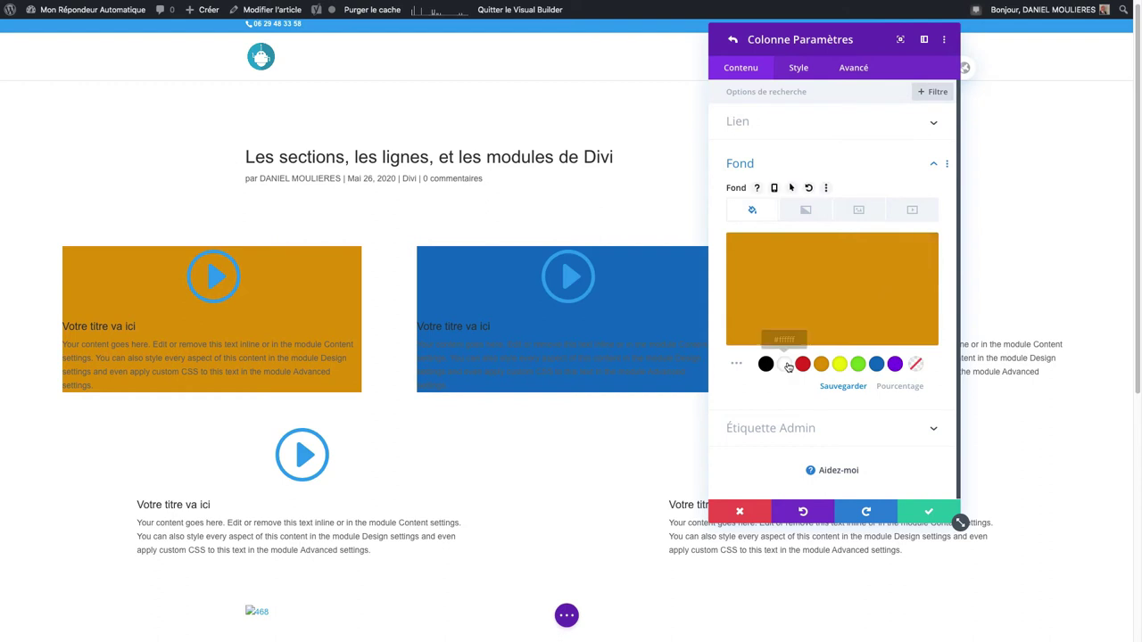
left_click(789, 365)
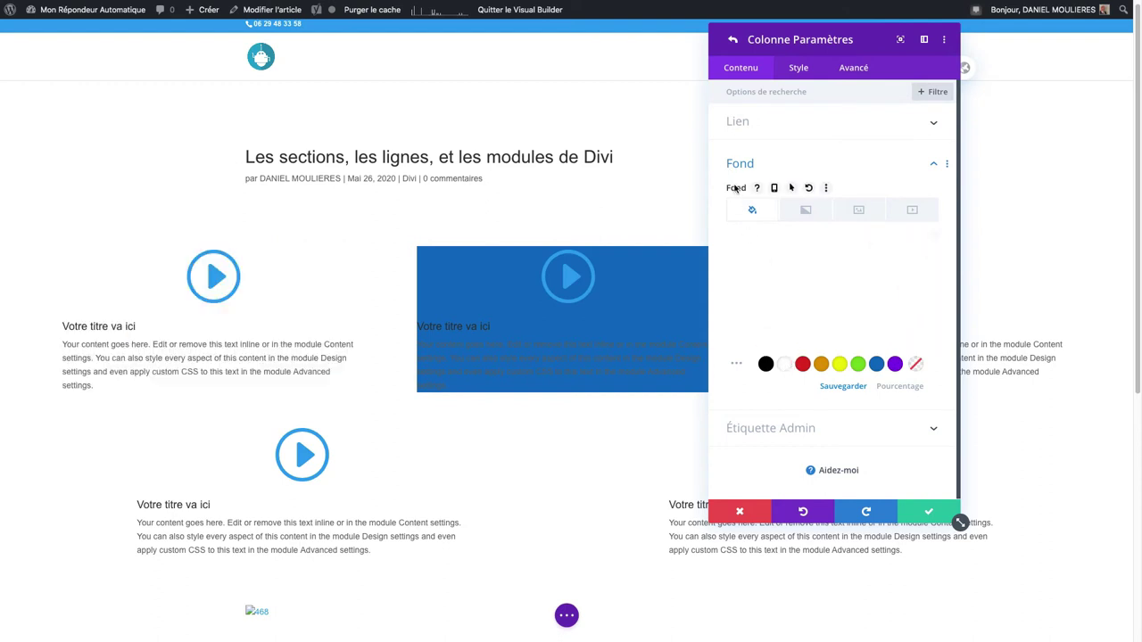
- Set the second column's background color to white and return to the row settings
left_click(733, 40)
left_click(738, 205)
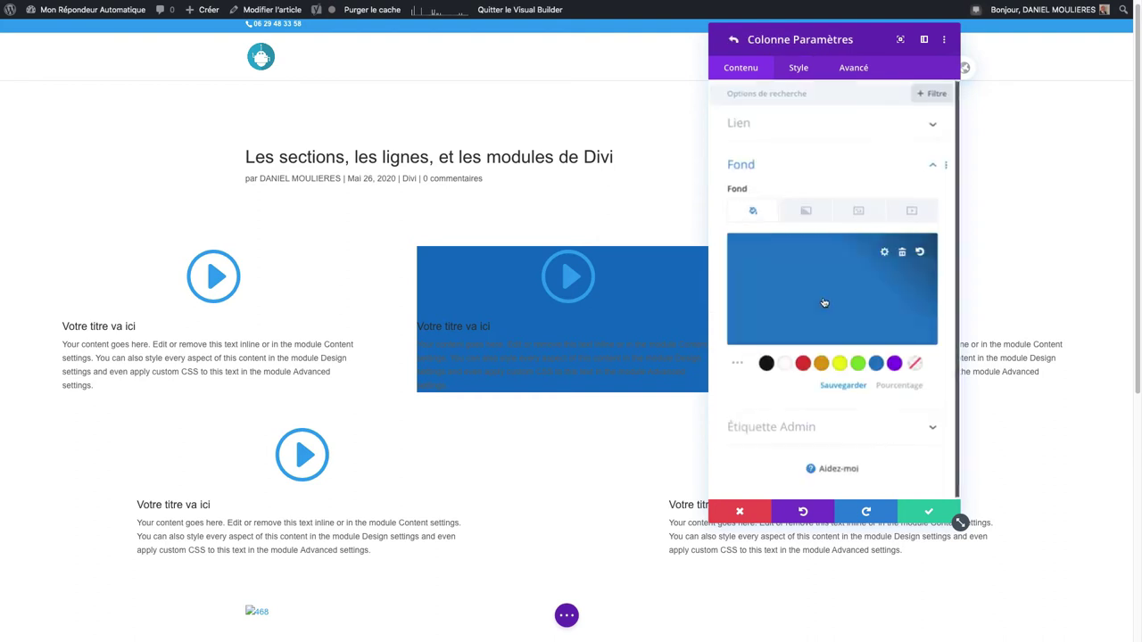
left_click(785, 364)
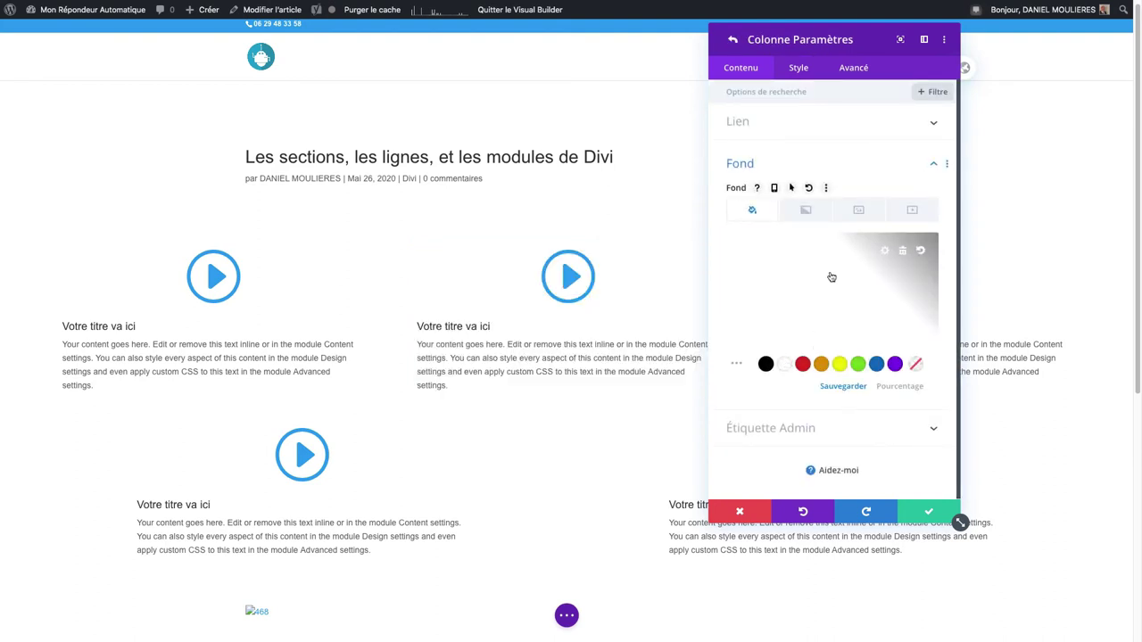
left_click(732, 40)
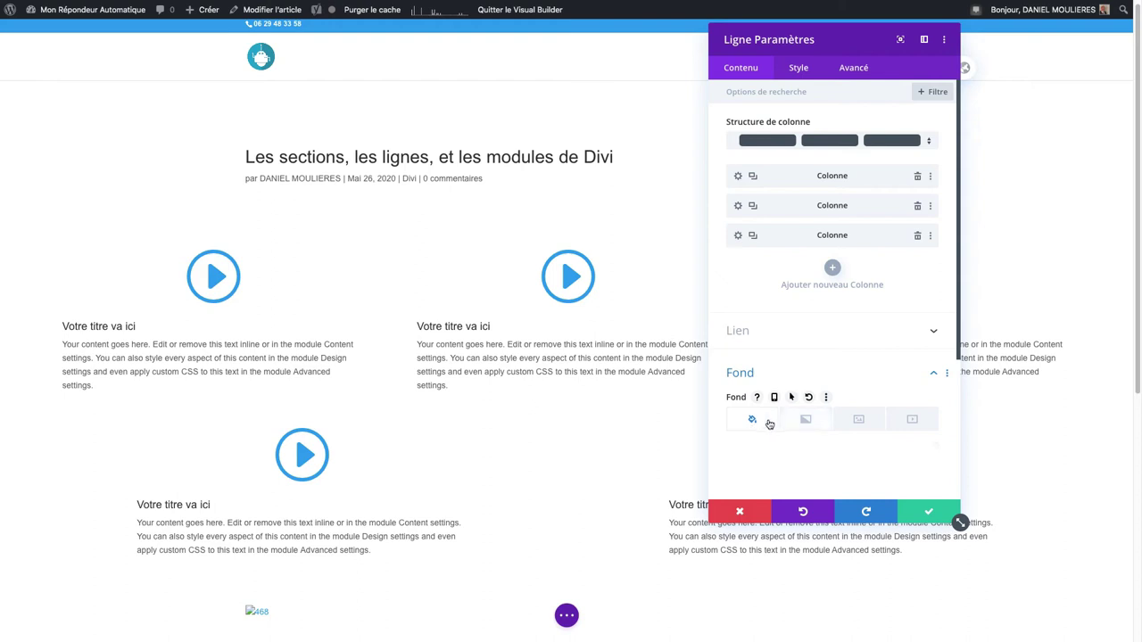
- Try the default blue-to-green linear gradient as the three-column row's background and remove it
scroll(794, 399, "down", 1)
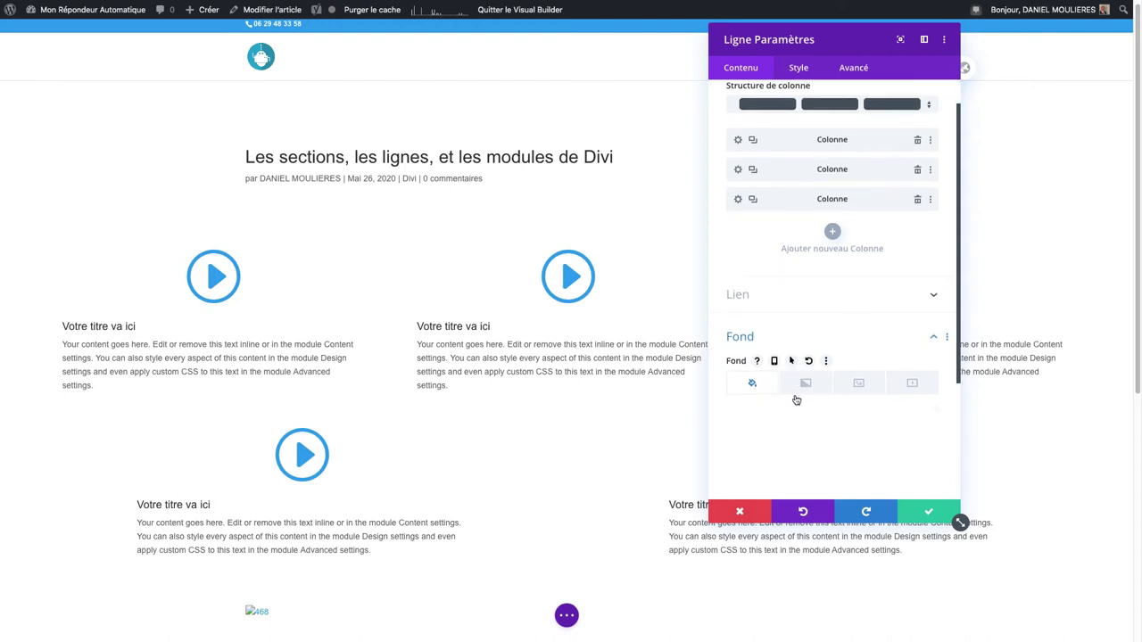
left_click(805, 382)
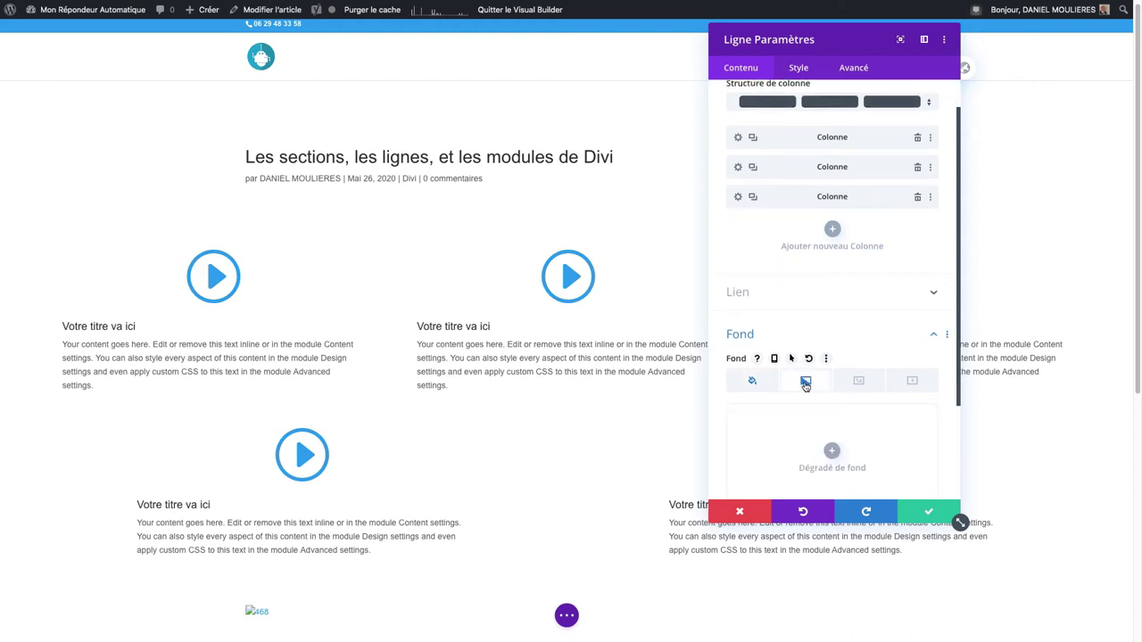
scroll(805, 385, "down", 3)
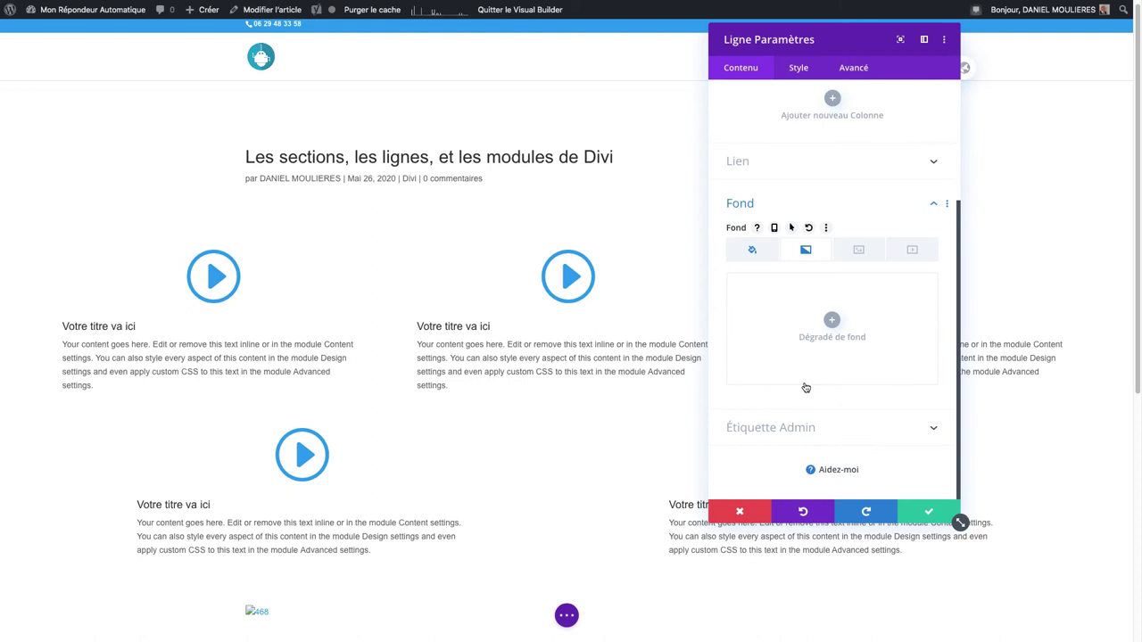
left_click(831, 320)
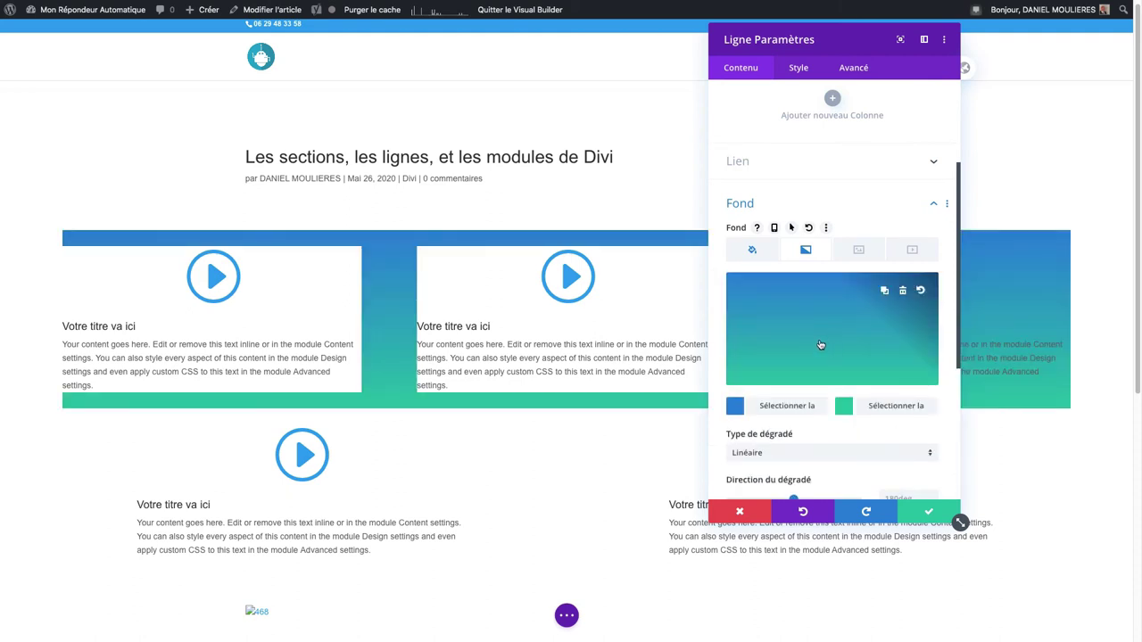
left_click(905, 291)
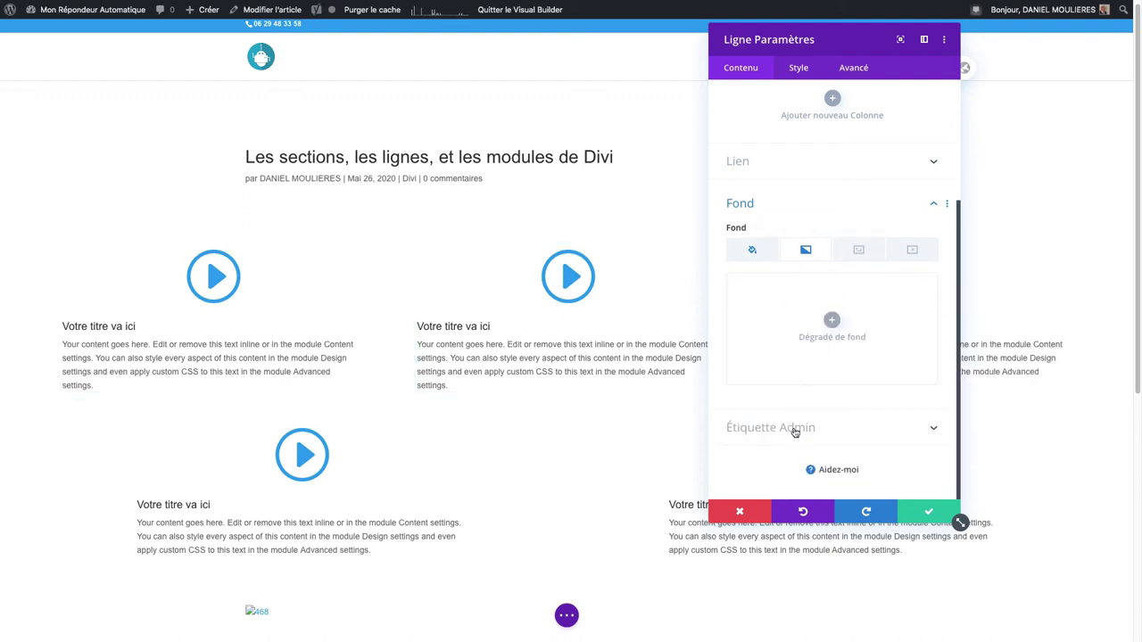
- Enable custom gutter width for the three-column row, try a column spacing of 1 and set it back to 3
left_click(799, 69)
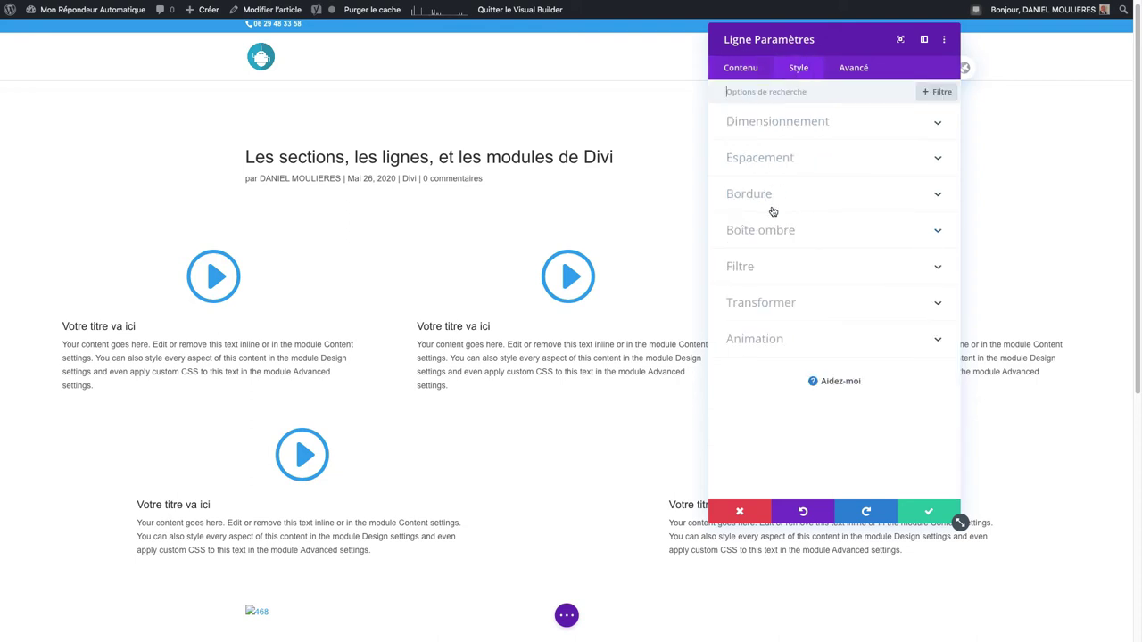
left_click(789, 124)
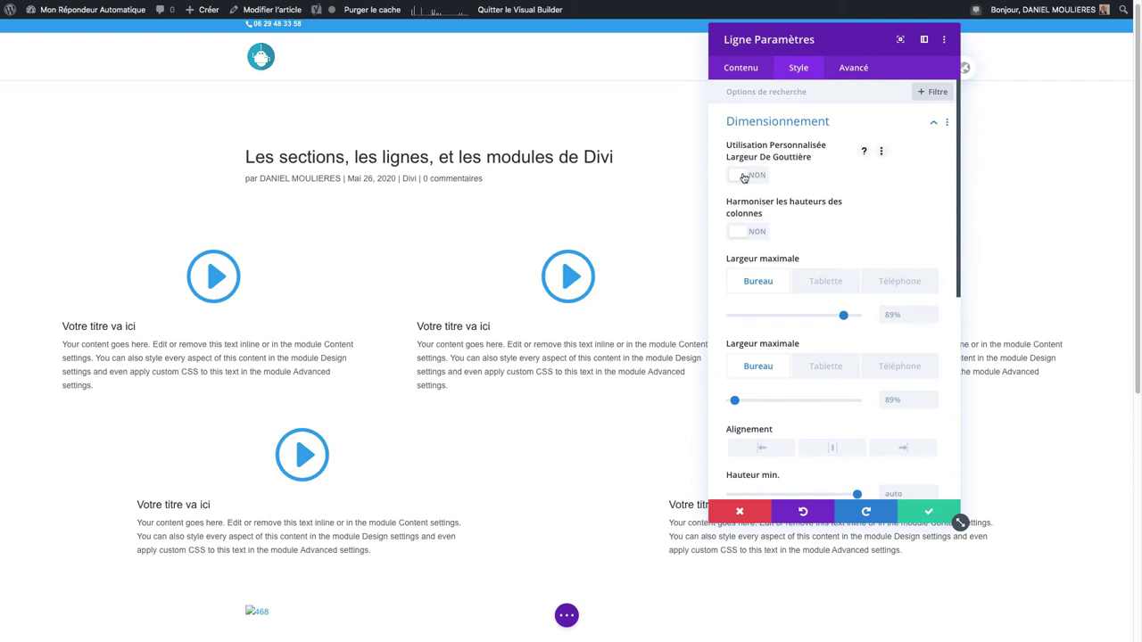
left_click(743, 177)
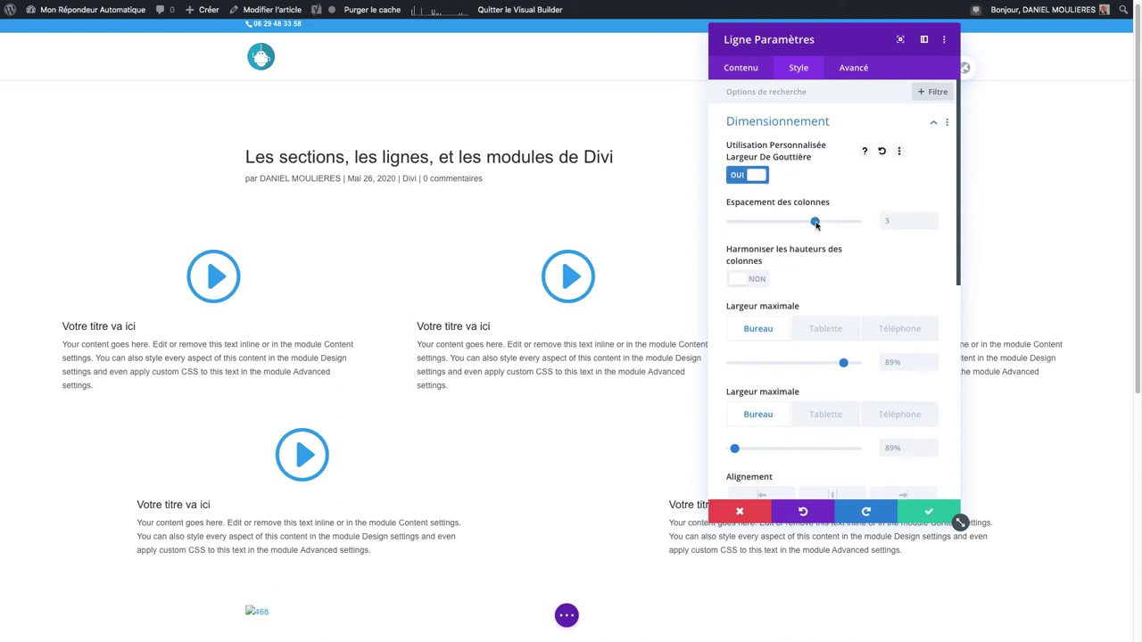
left_click_drag(780, 223, 747, 225)
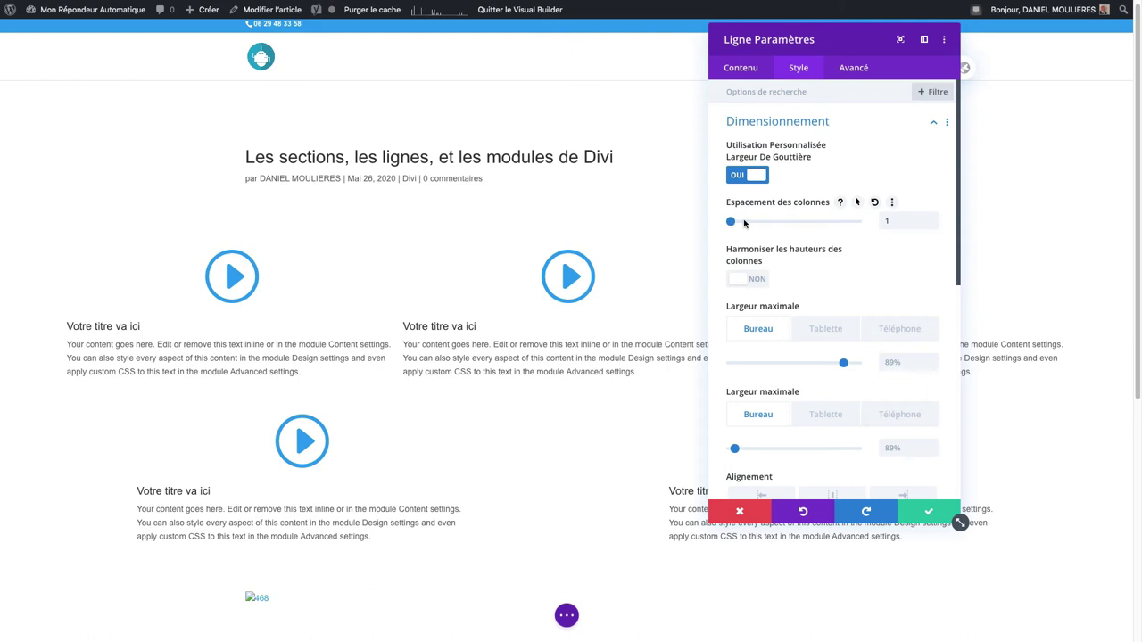
left_click_drag(763, 223, 800, 224)
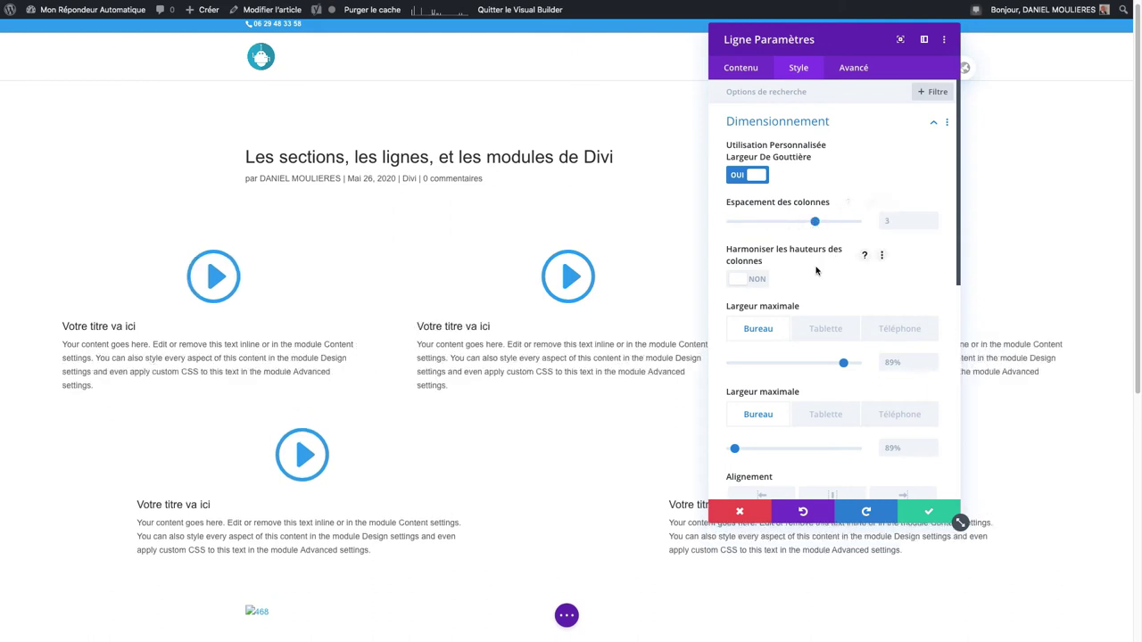
- Turn on equal column heights for the row and shorten the second column's text to its first two sentences
left_click(738, 283)
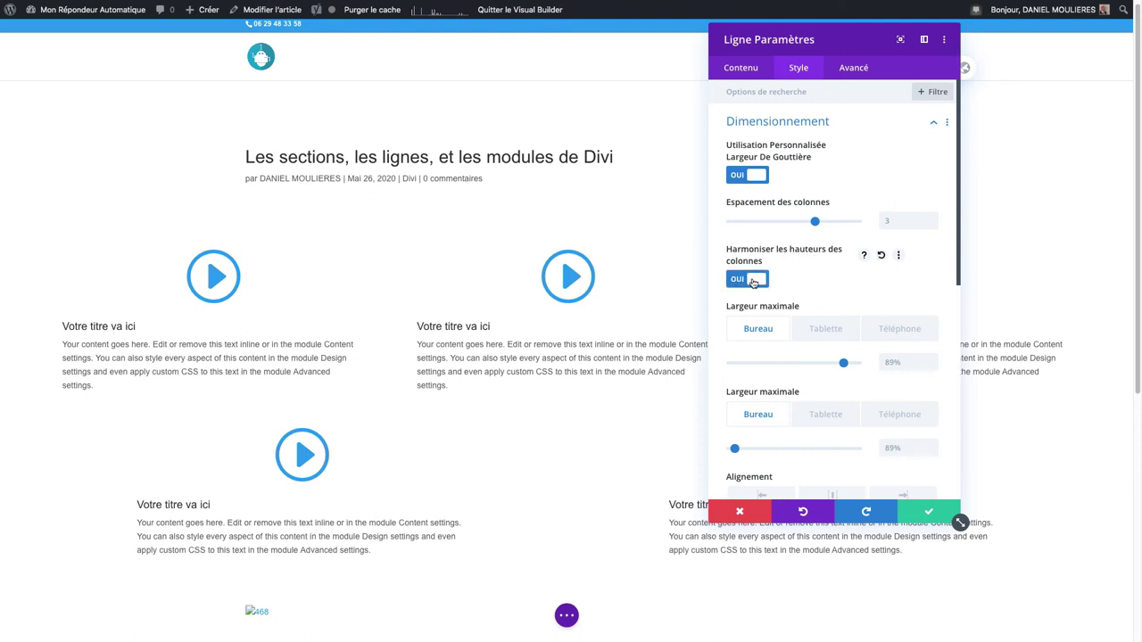
left_click(472, 381)
left_click_drag(452, 359, 448, 386)
key("BackSpace")
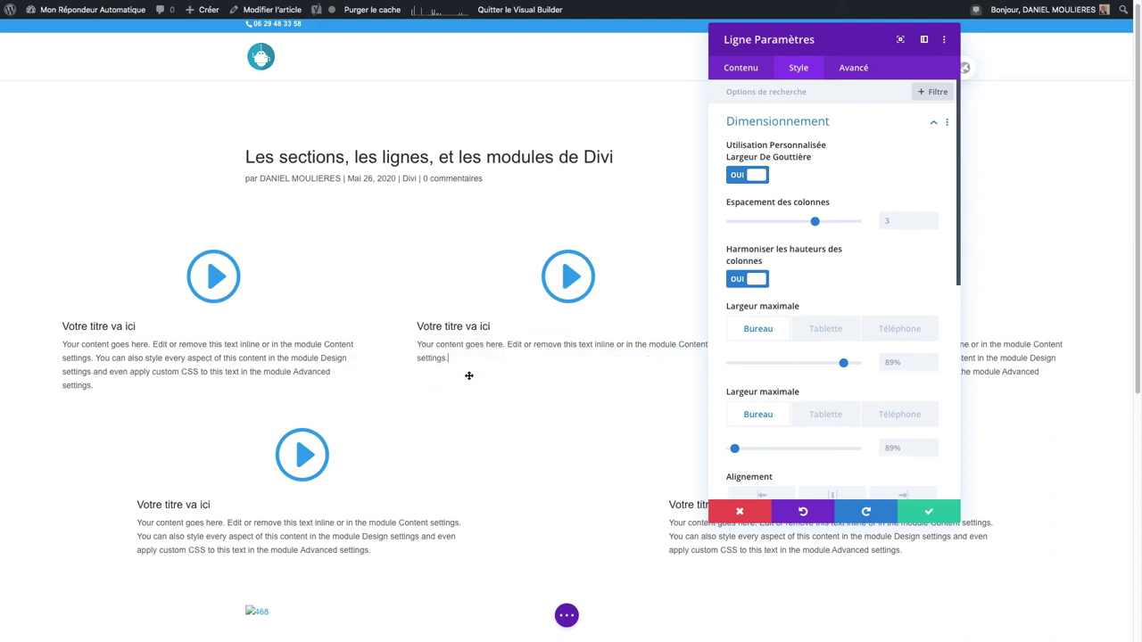
left_click(737, 279)
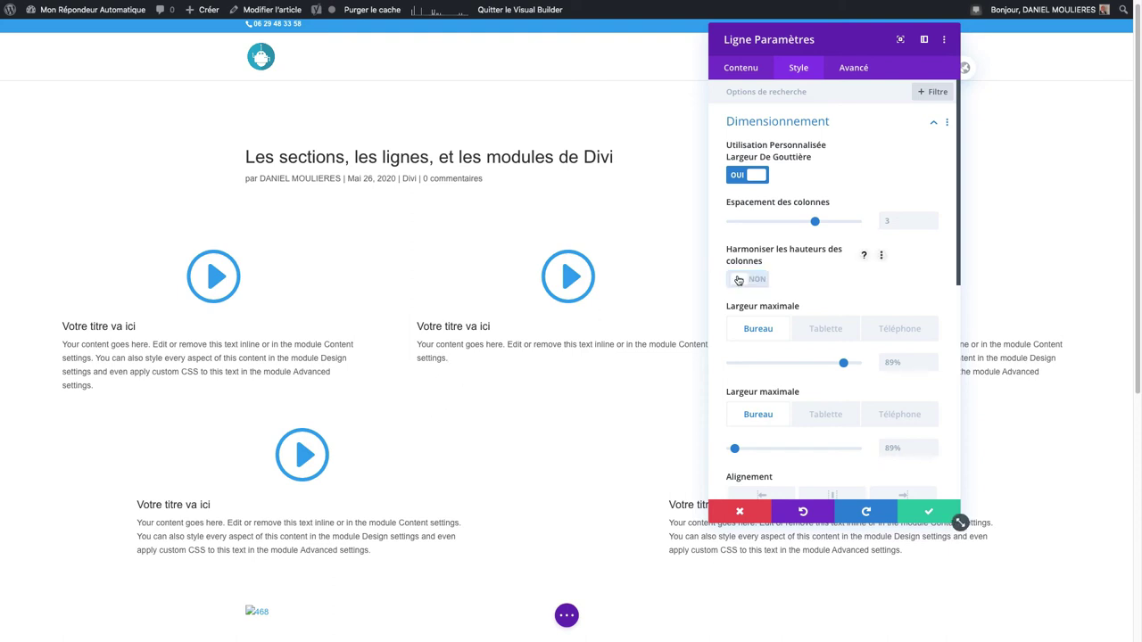
left_click(752, 280)
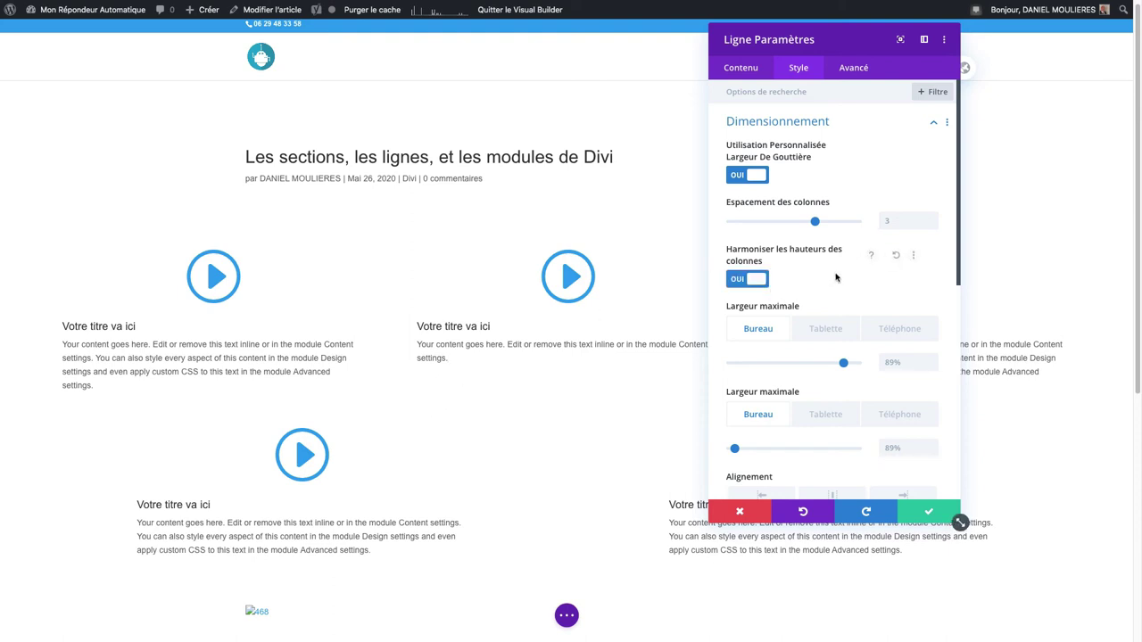
- Examine the row's width settings for tablet and phone and its border and spacing options, returning to the desktop preview
scroll(837, 268, "down", 3)
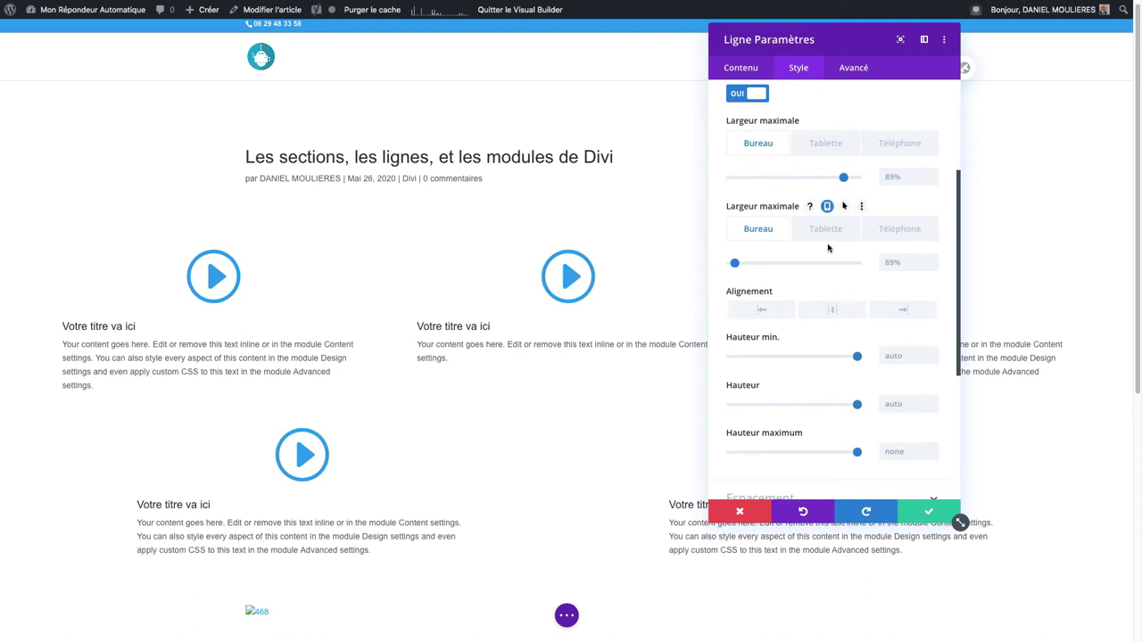
left_click(826, 145)
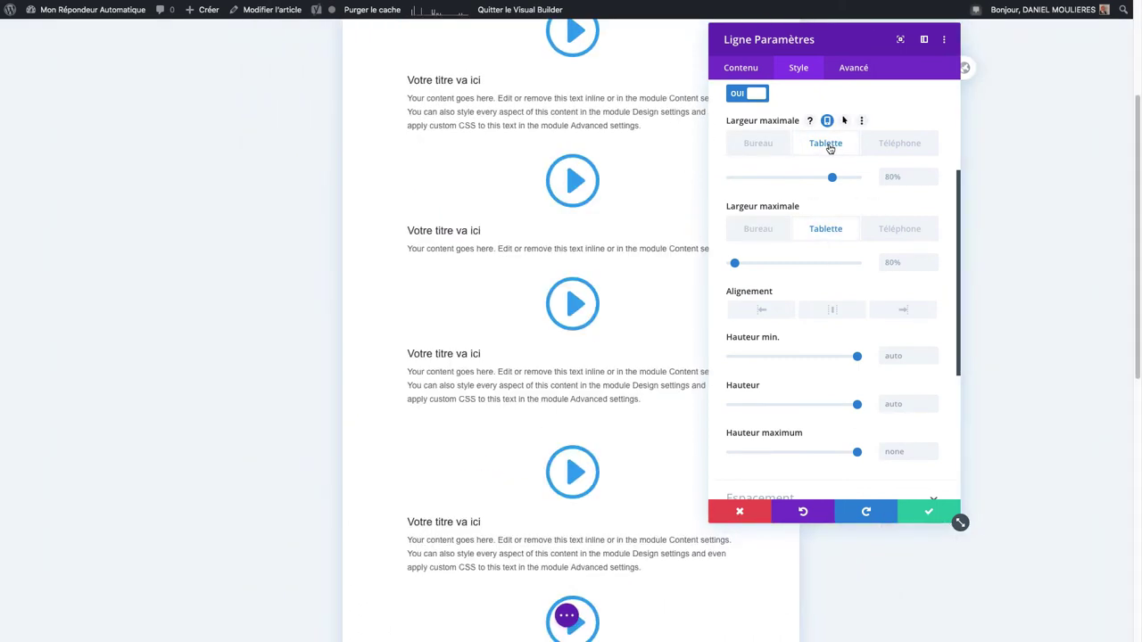
left_click(893, 147)
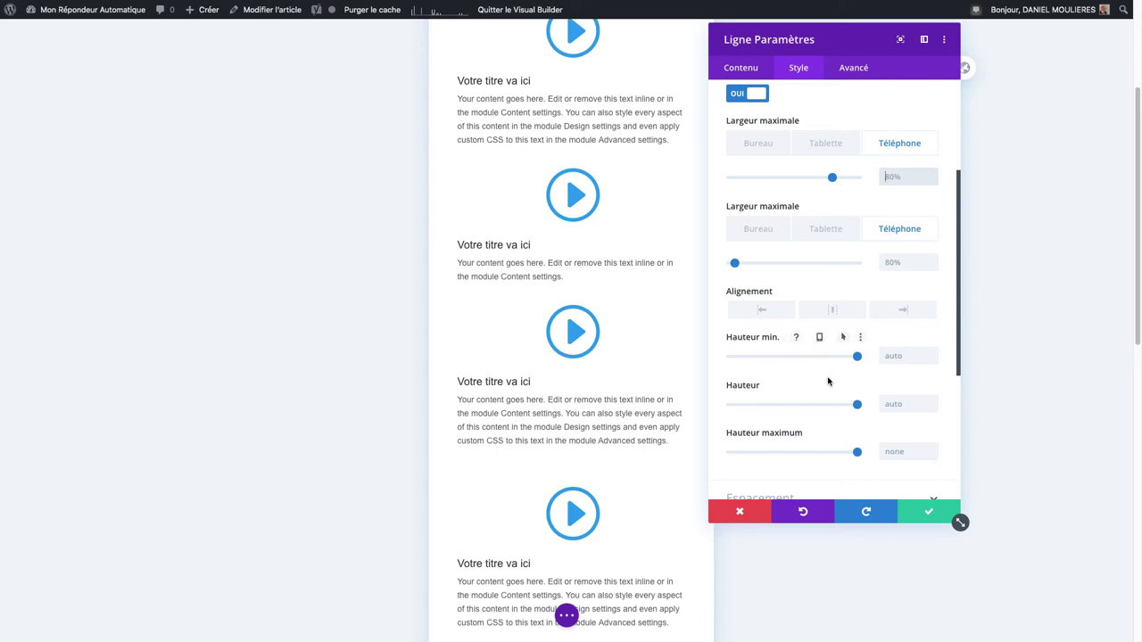
scroll(813, 446, "down", 4)
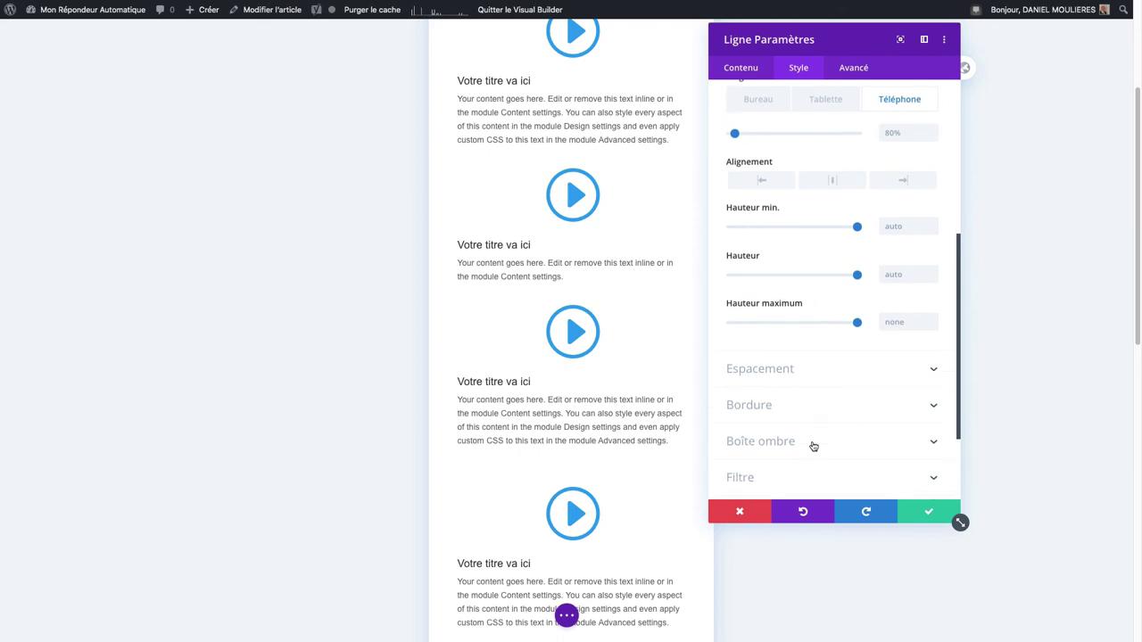
left_click(789, 409)
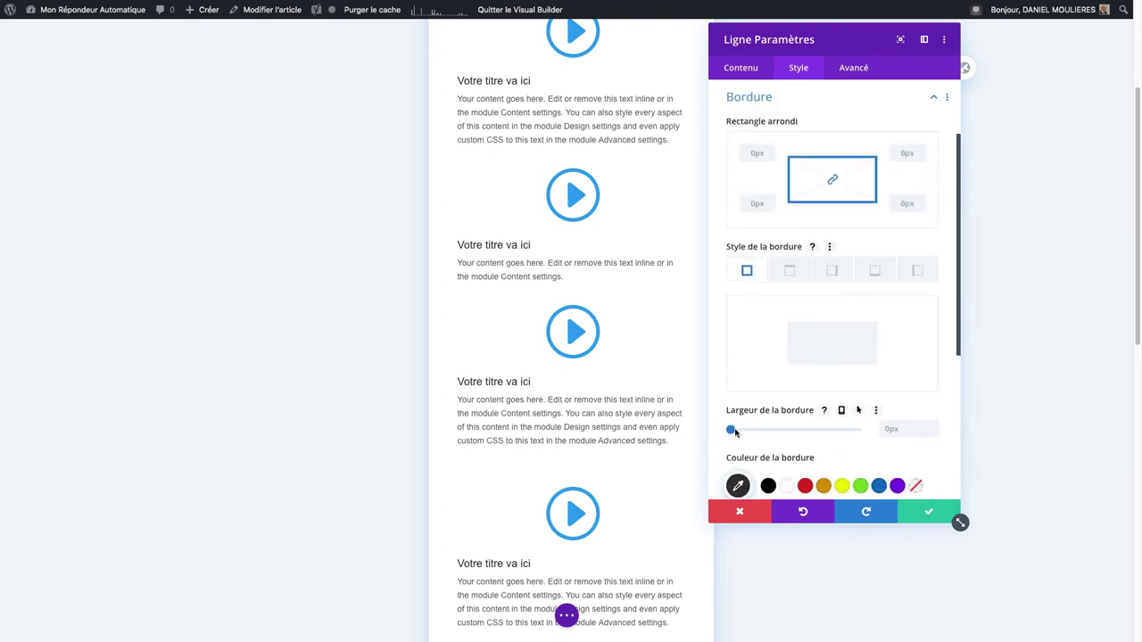
left_click_drag(732, 430, 727, 431)
scroll(789, 351, "up", 2)
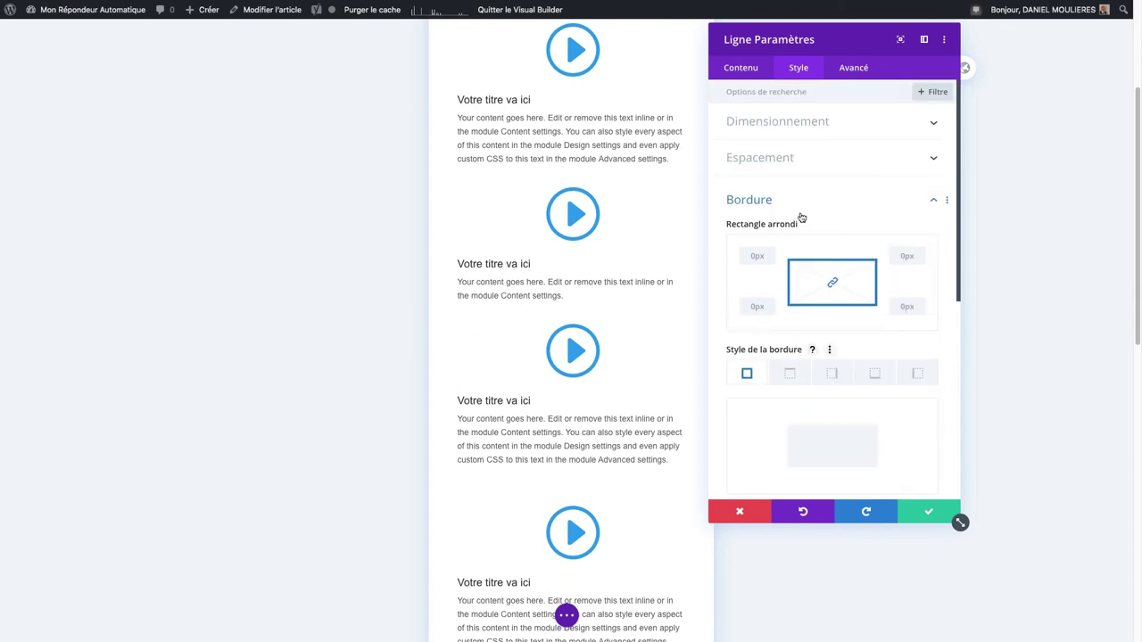
left_click(804, 160)
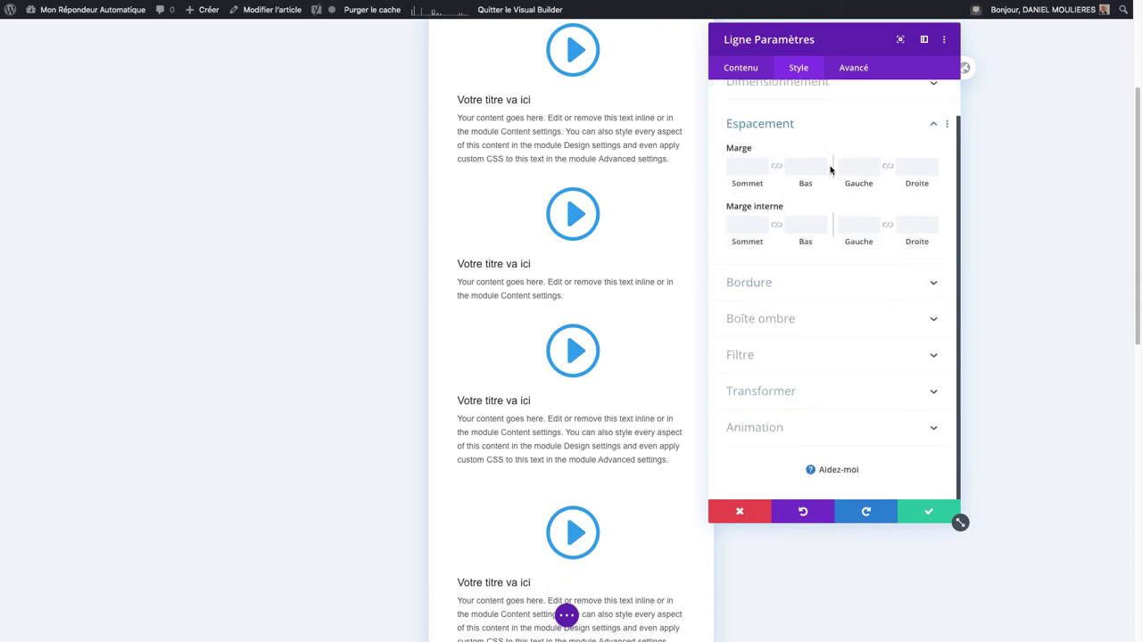
left_click(816, 120)
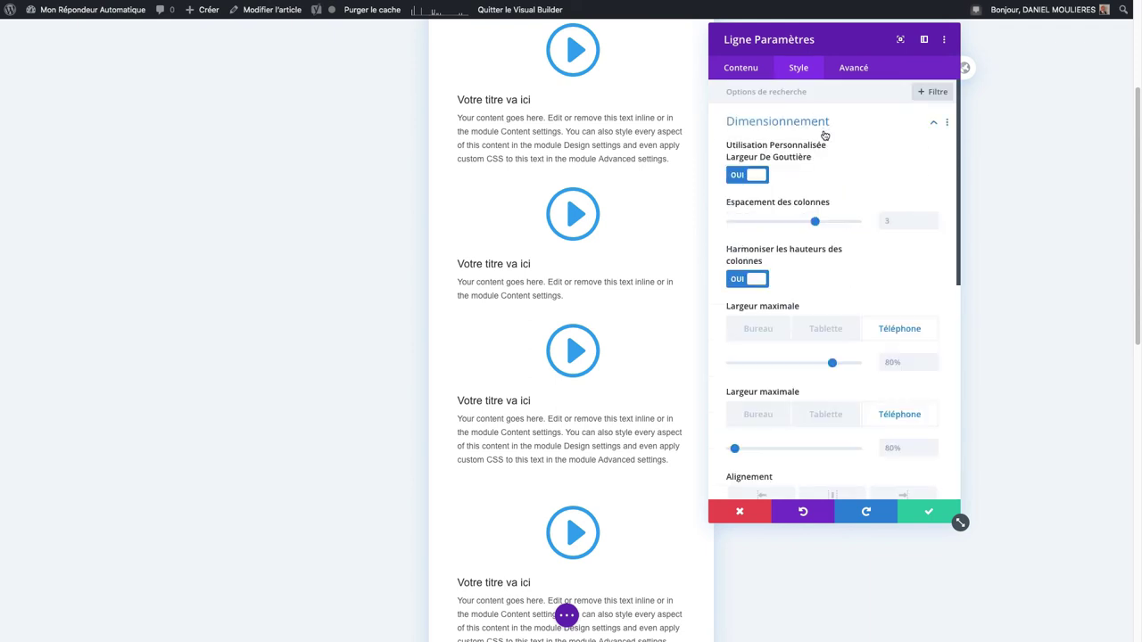
left_click(755, 331)
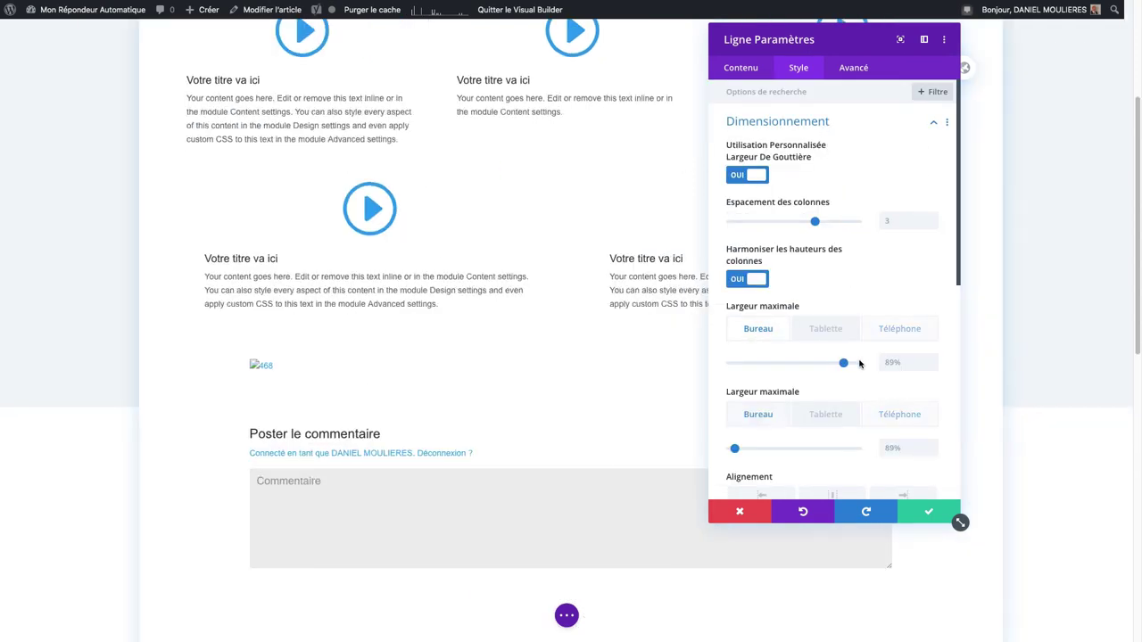
scroll(843, 362, "down", 6)
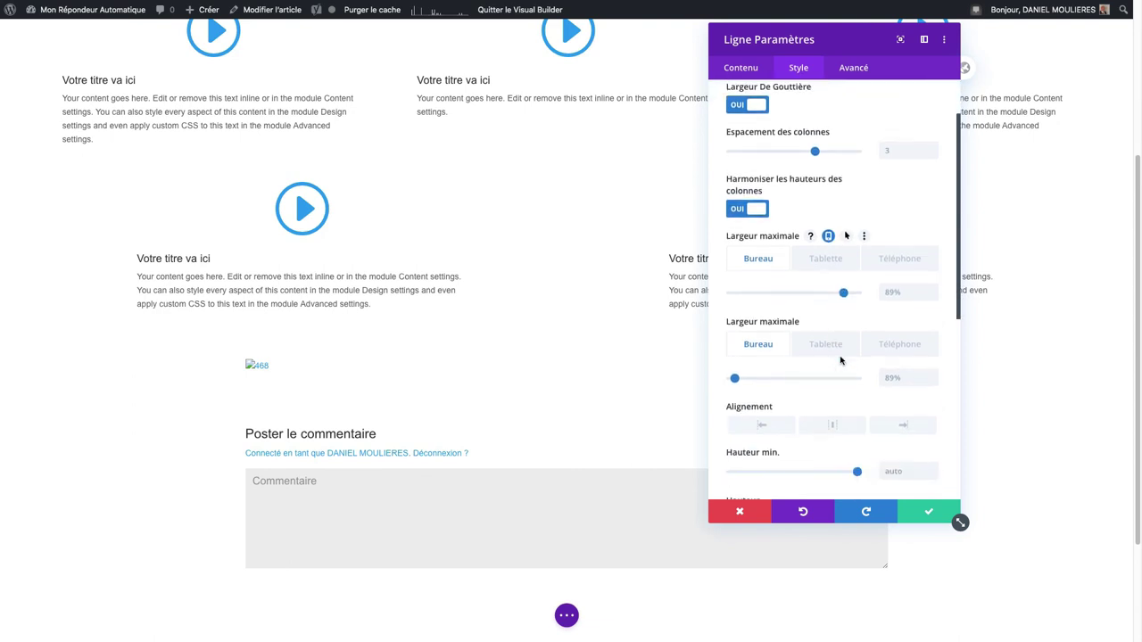
scroll(842, 361, "down", 4)
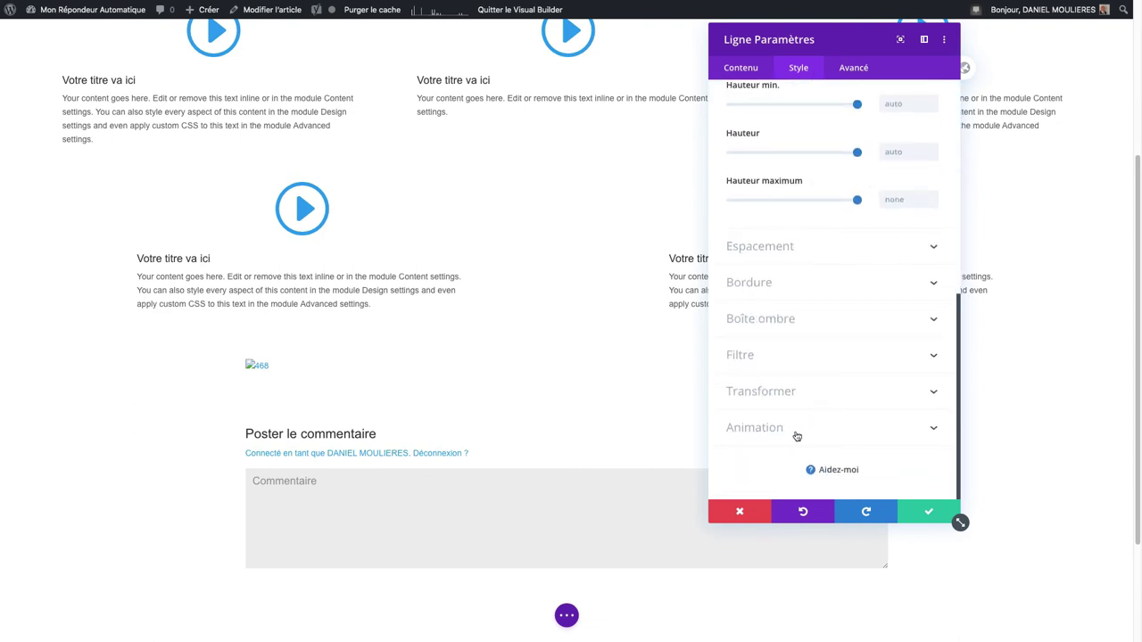
scroll(546, 329, "up", 2)
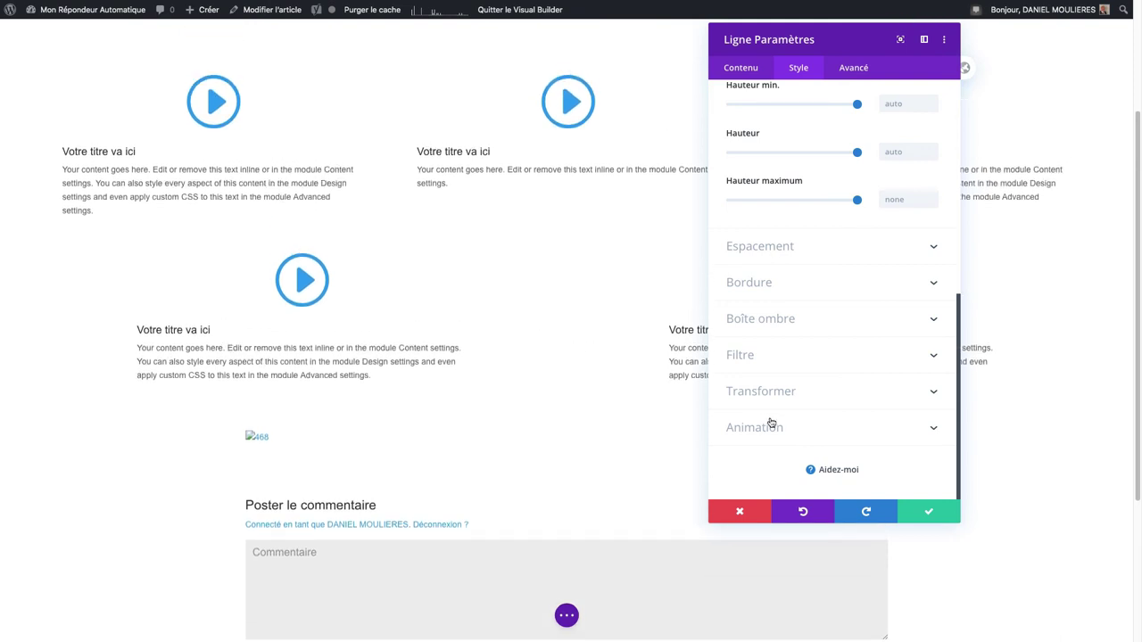
- Try the Fondu animation on the row, undo it and save the row settings
left_click(774, 430)
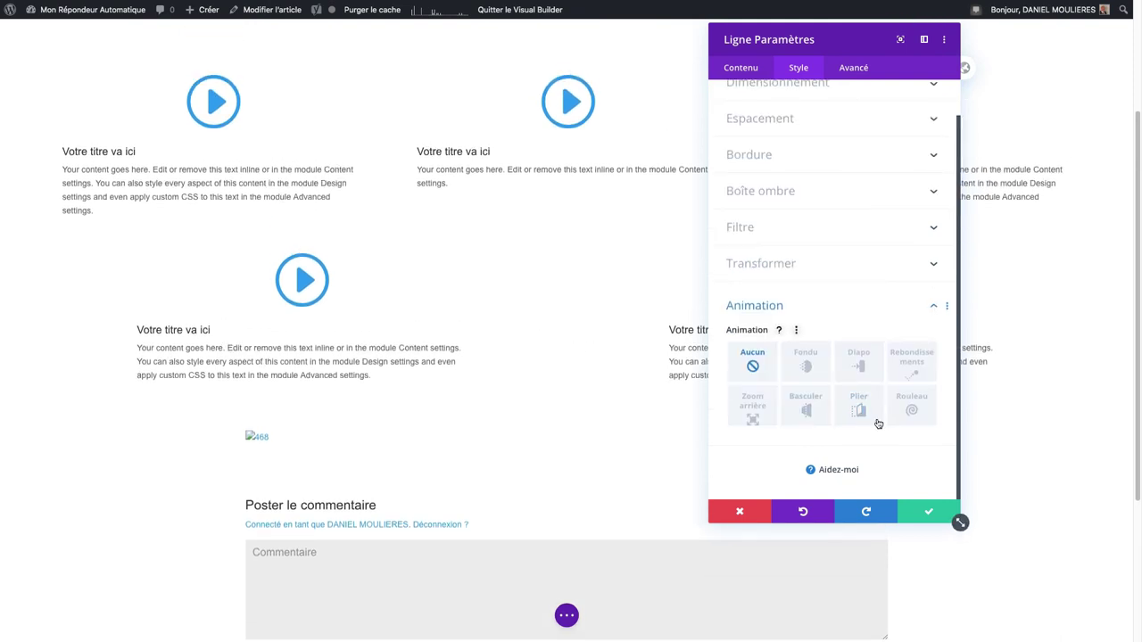
left_click(808, 364)
key("ctrl+z")
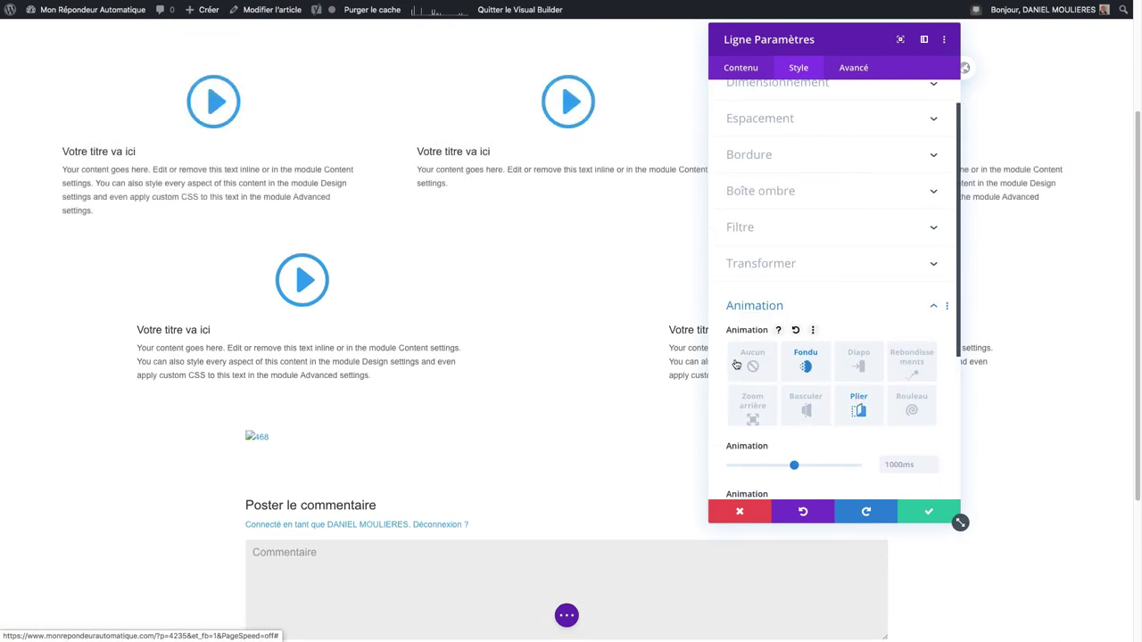
left_click(926, 509)
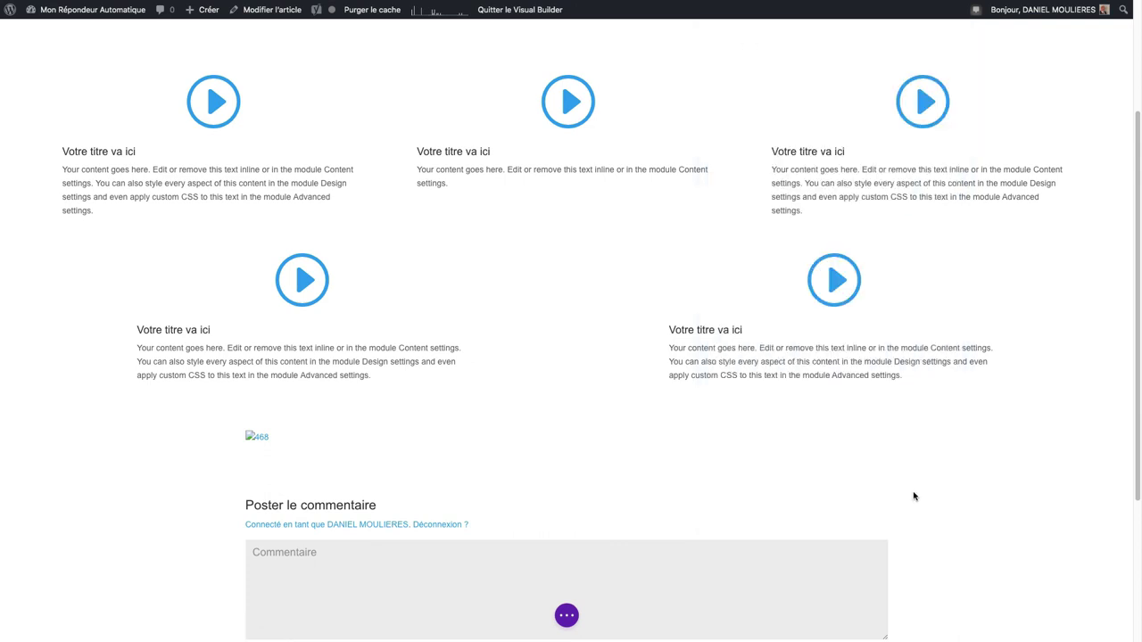
- Delete the lower two-column row and paste a copy of the three-column row in its place
mouse_move(130, 72)
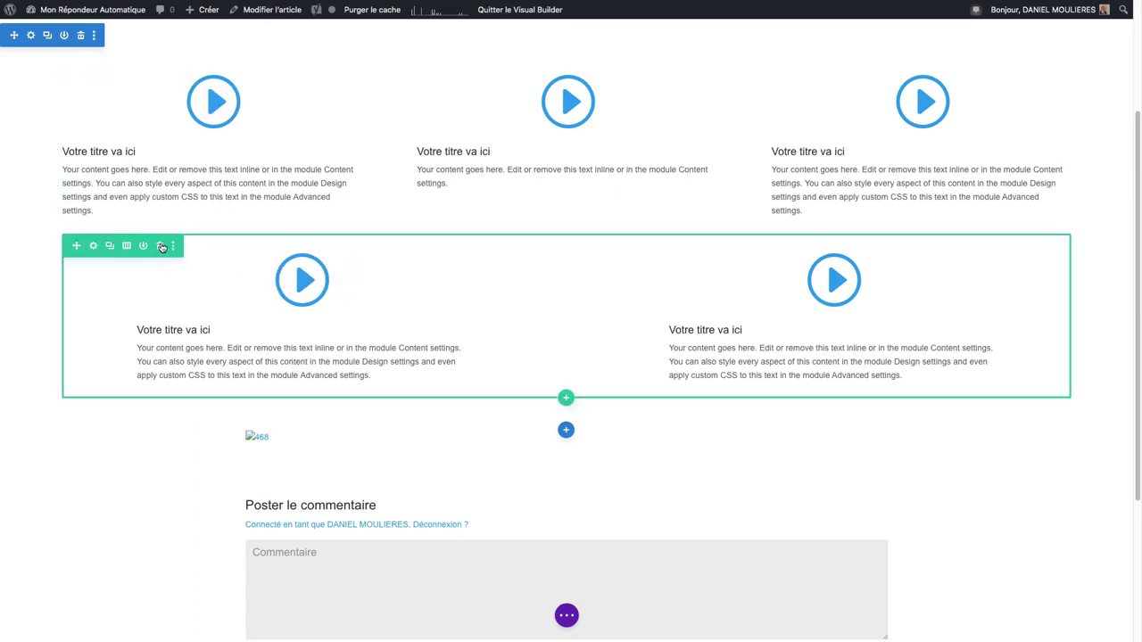
left_click(161, 246)
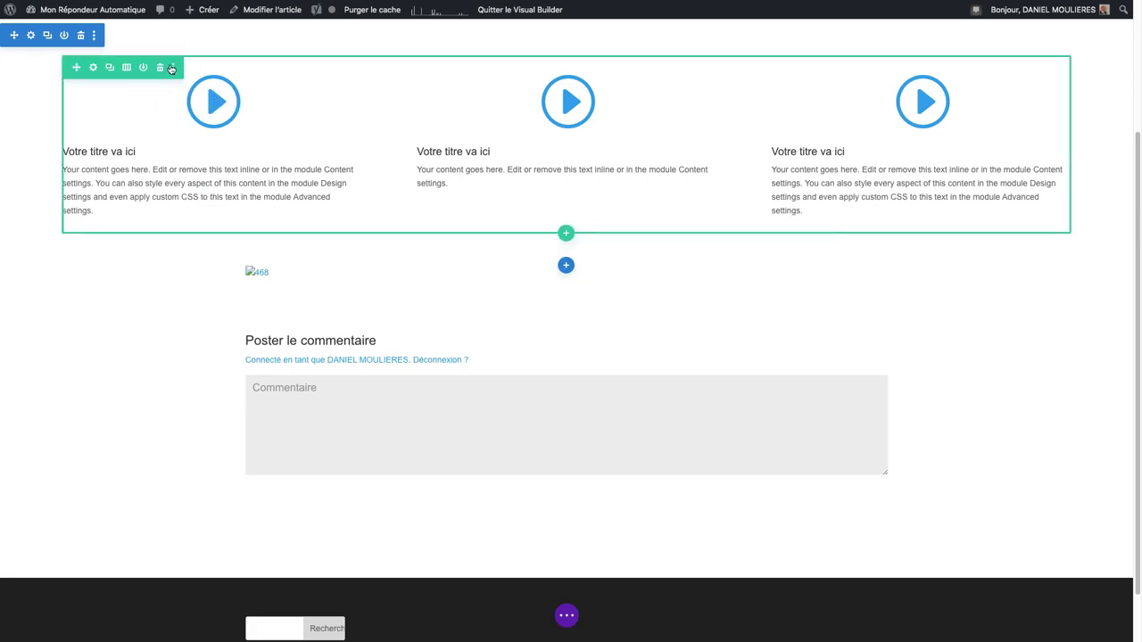
left_click(172, 68)
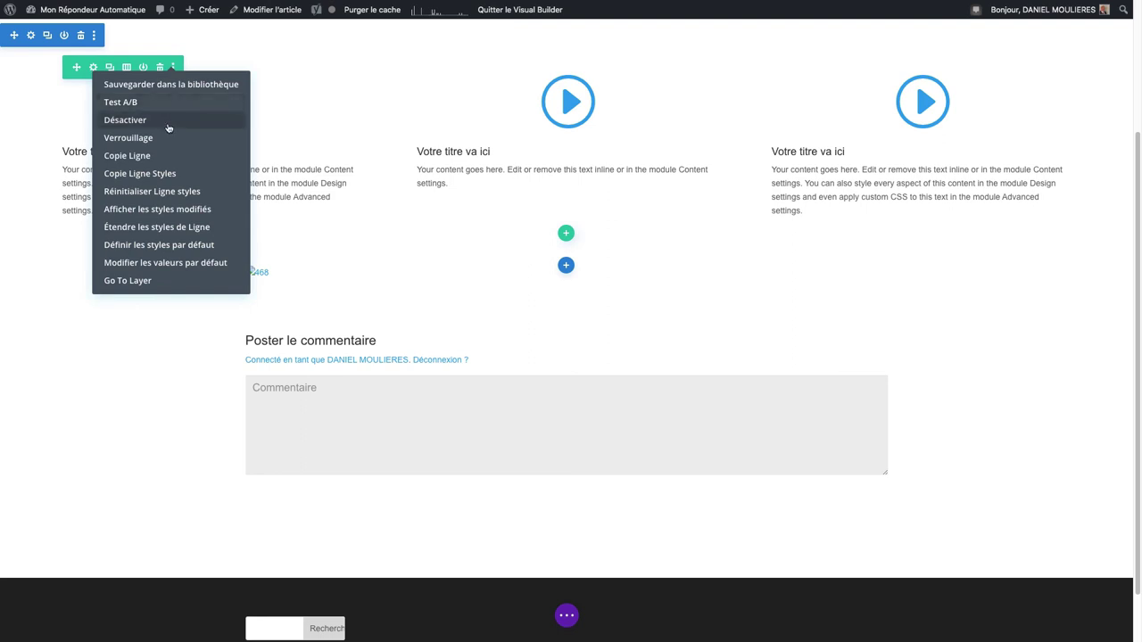
key("super+c")
key("super+v")
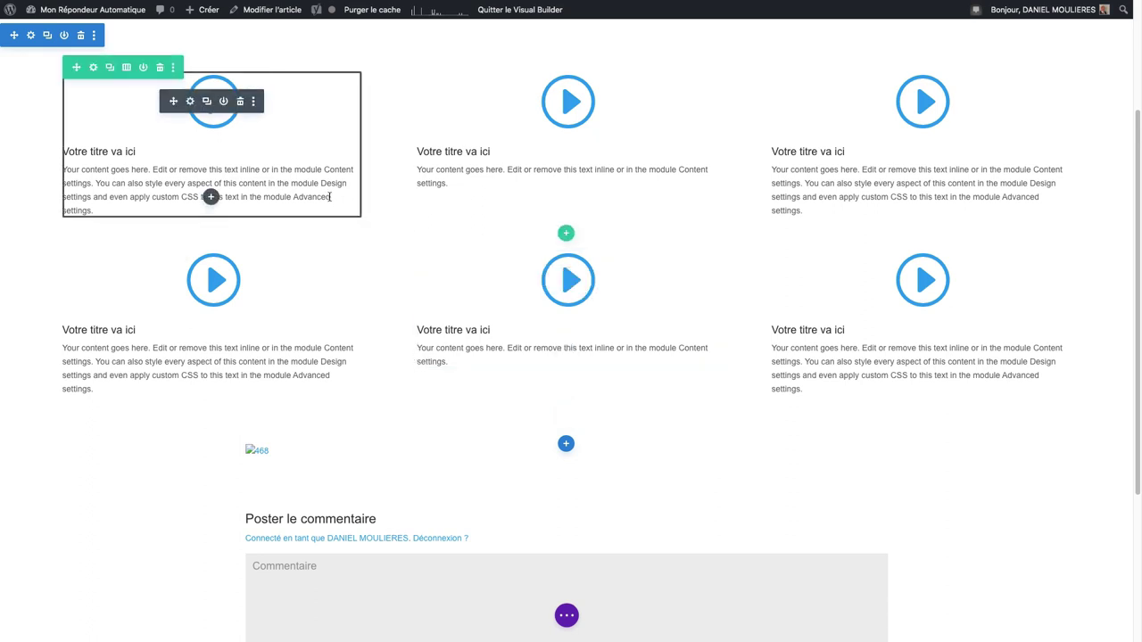
- Open the additional options of the first module in the upper row
left_click(254, 102)
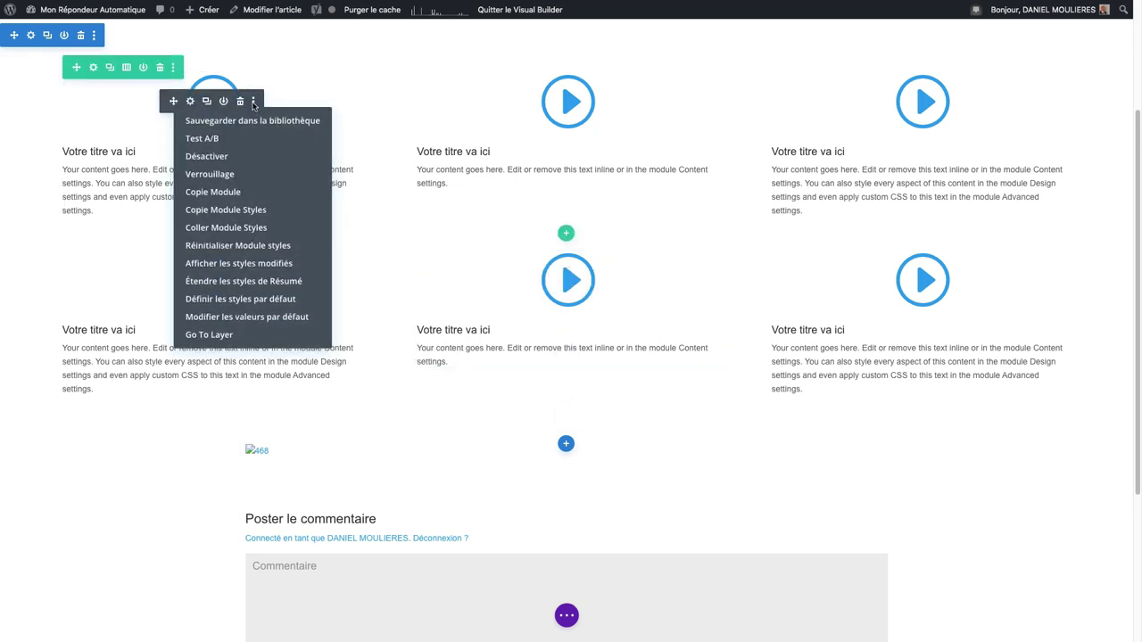